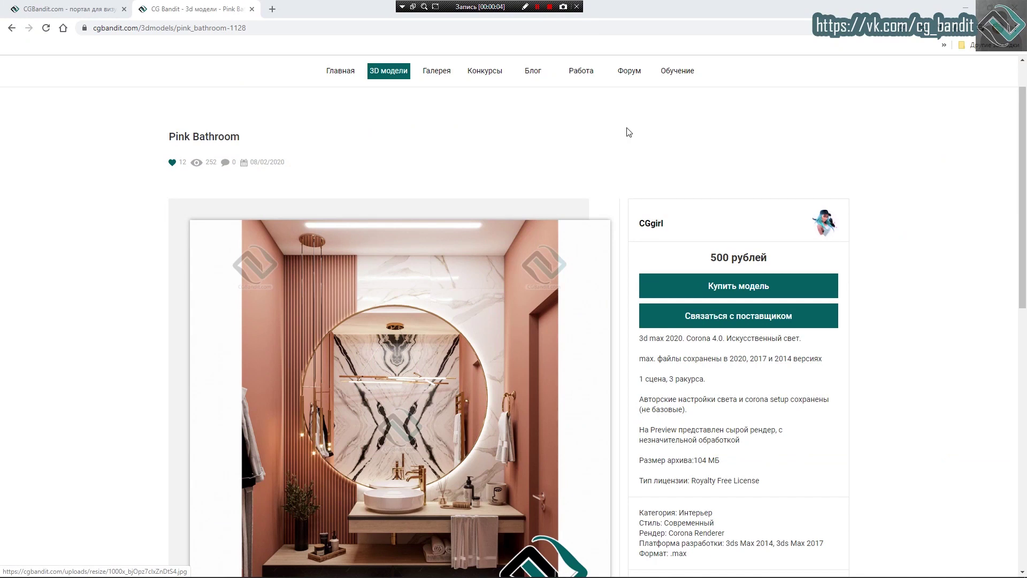
Enlarge the Pink Bathroom mirror preview and mark its middle with horizontal lines and its upper half with a loop
{"action": "scroll", "coordinate": [608, 129], "scroll_direction": "down", "scroll_amount": 1}
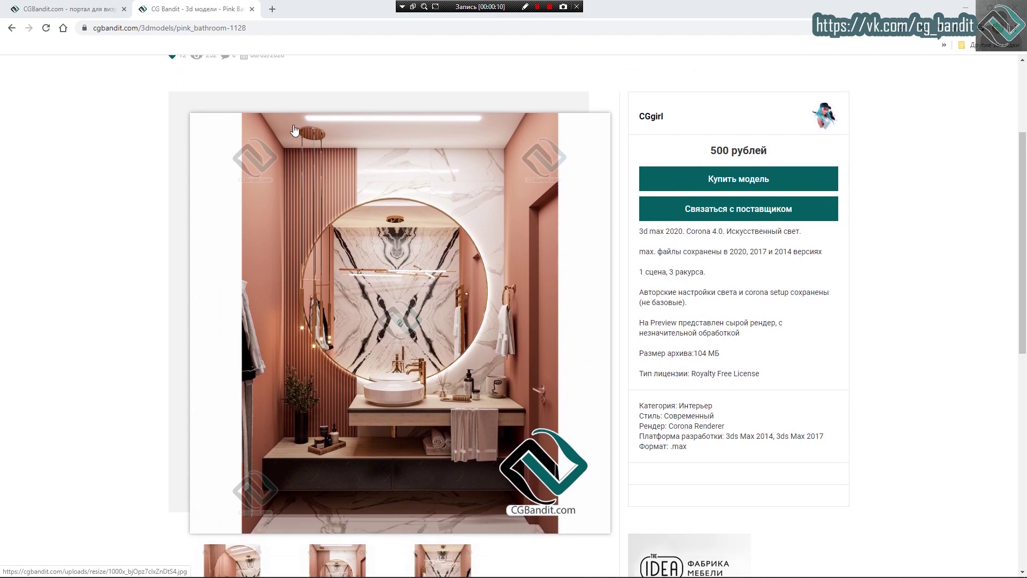
{"action": "left_click", "coordinate": [314, 141]}
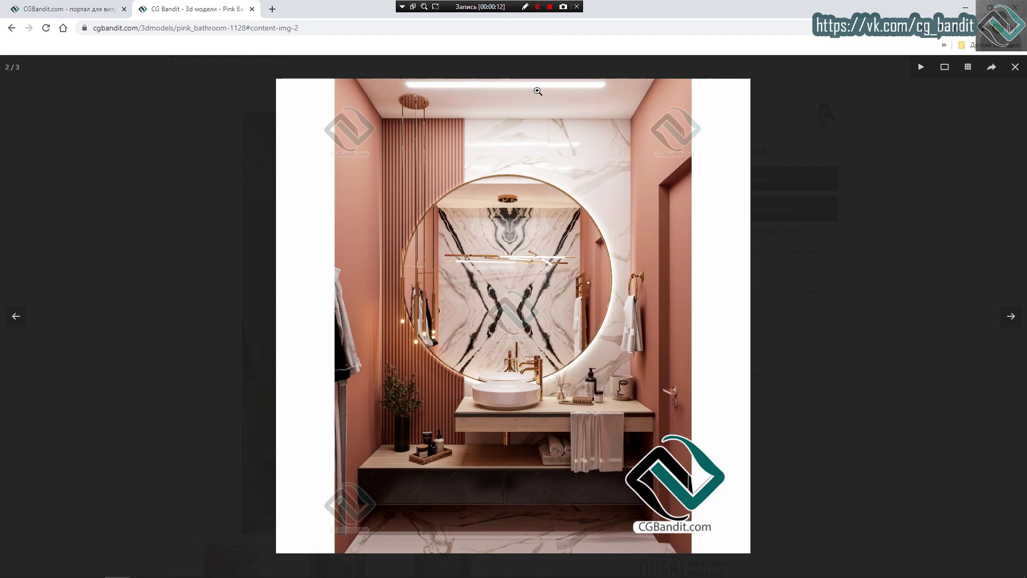
{"action": "left_click", "coordinate": [525, 7]}
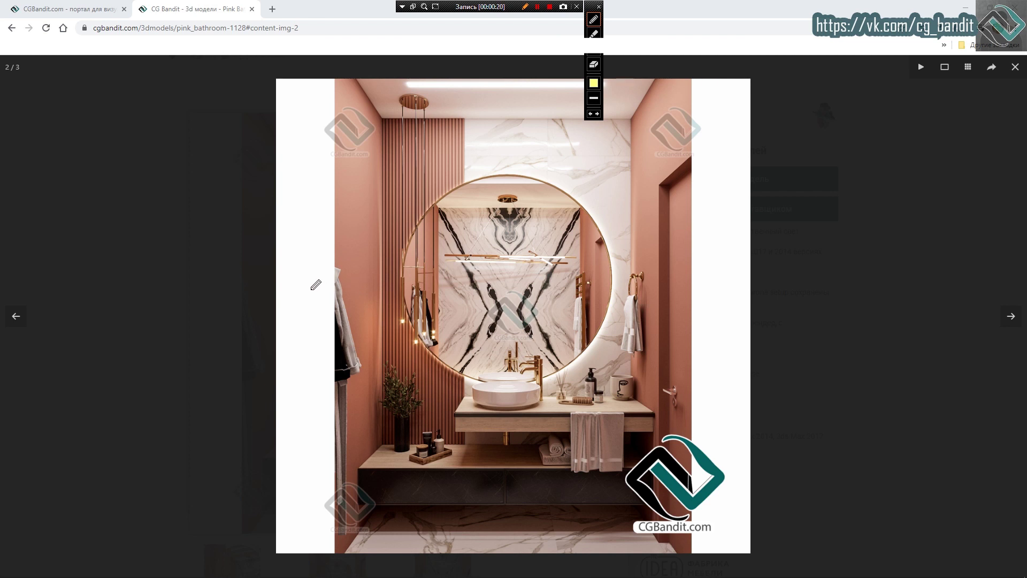
{"action": "left_click_drag", "start_coordinate": [311, 290], "coordinate": [716, 297]}
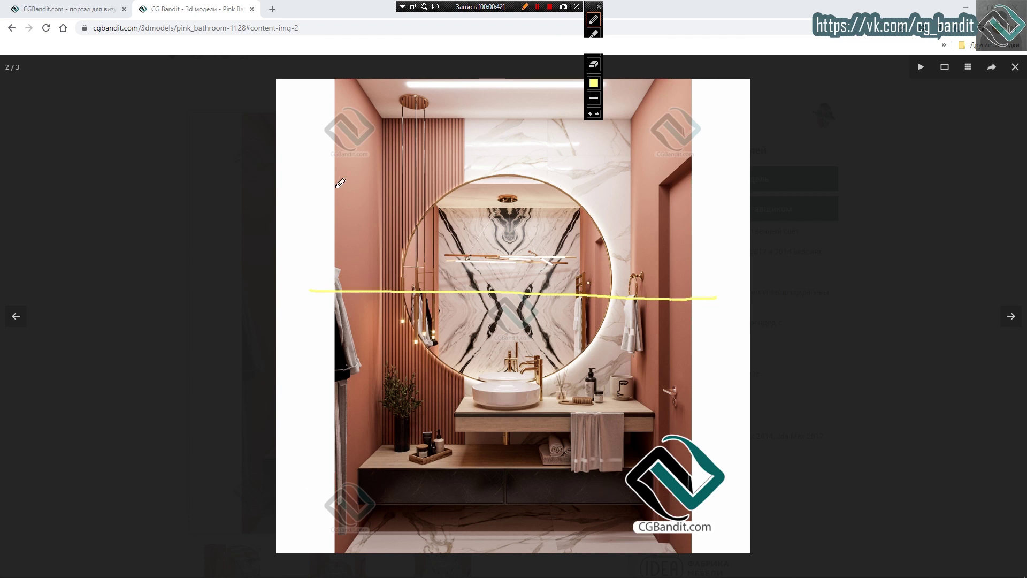
{"action": "mouse_move", "coordinate": [332, 123]}
{"action": "left_mouse_down"}
{"action": "mouse_move", "coordinate": [422, 235]}
{"action": "mouse_move", "coordinate": [721, 192]}
{"action": "mouse_move", "coordinate": [446, 95]}
{"action": "mouse_move", "coordinate": [337, 241]}
{"action": "mouse_move", "coordinate": [571, 303]}
{"action": "left_mouse_up"}
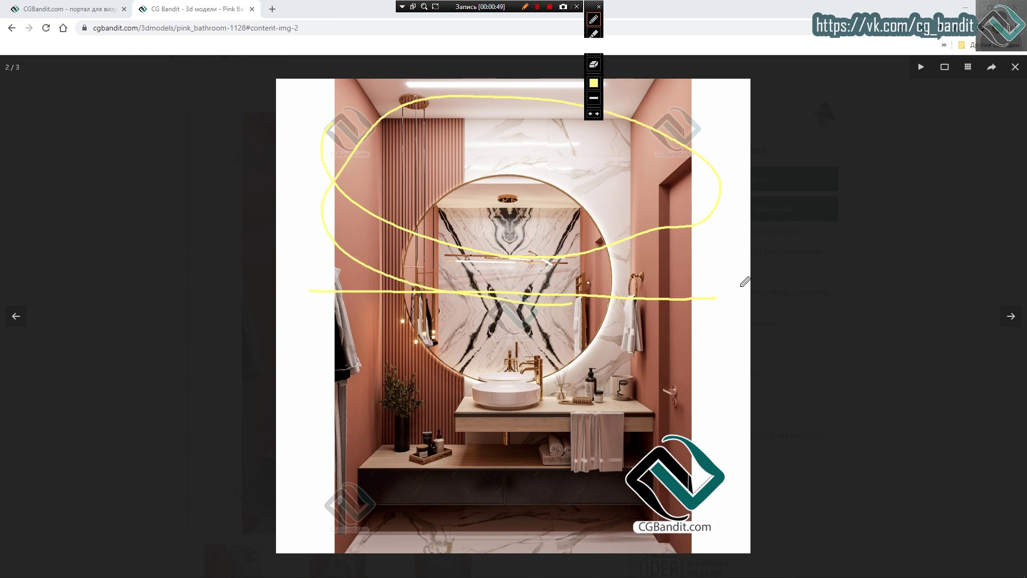
{"action": "left_click_drag", "start_coordinate": [280, 294], "coordinate": [755, 297]}
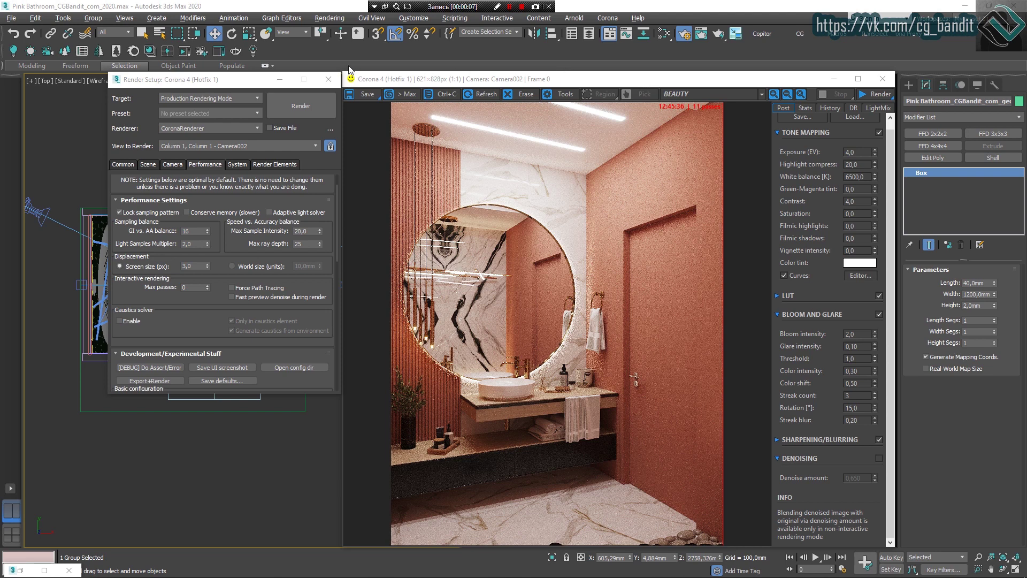
Minimise the render setup and inspect the tone mapping curve of the render in the Curve Editor
{"action": "left_click", "coordinate": [280, 80]}
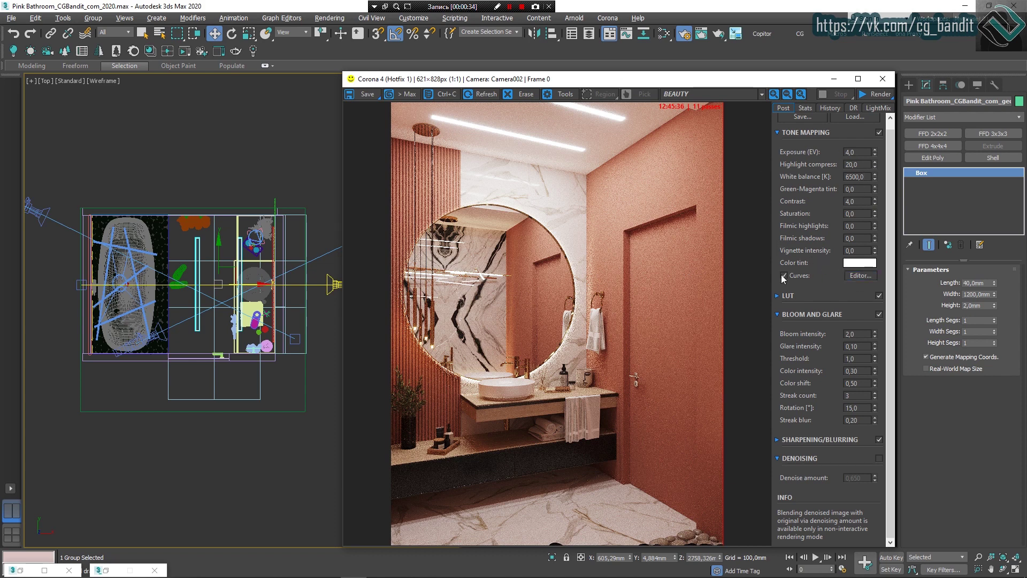
{"action": "left_click", "coordinate": [858, 275]}
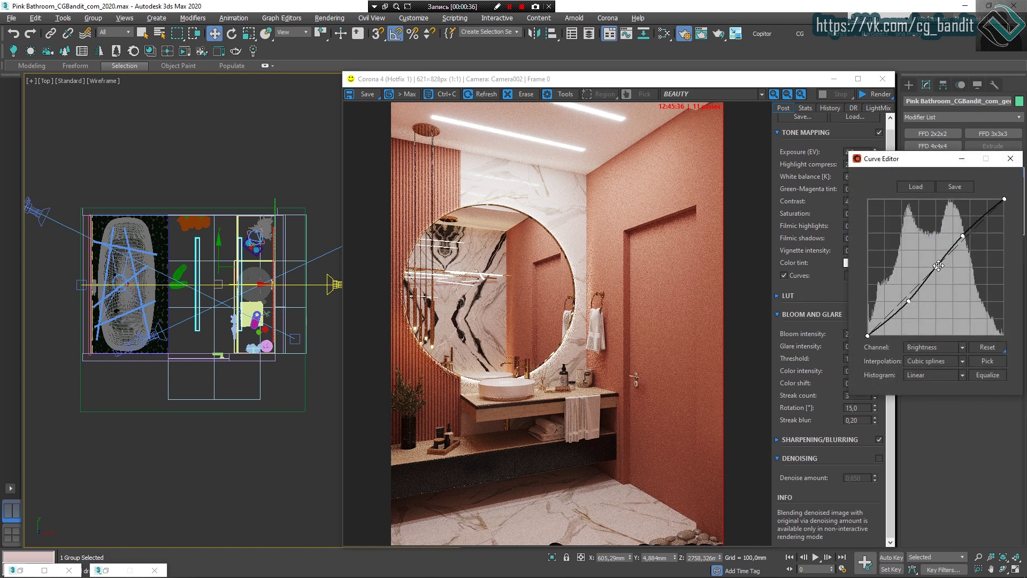
{"action": "left_click", "coordinate": [917, 292]}
{"action": "right_click", "coordinate": [917, 291]}
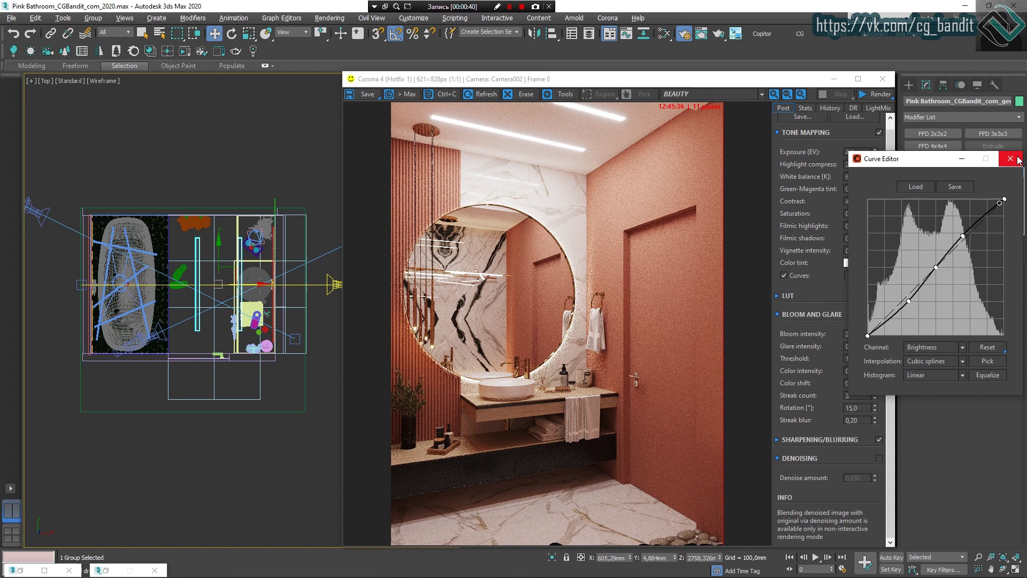
{"action": "left_click", "coordinate": [1007, 157]}
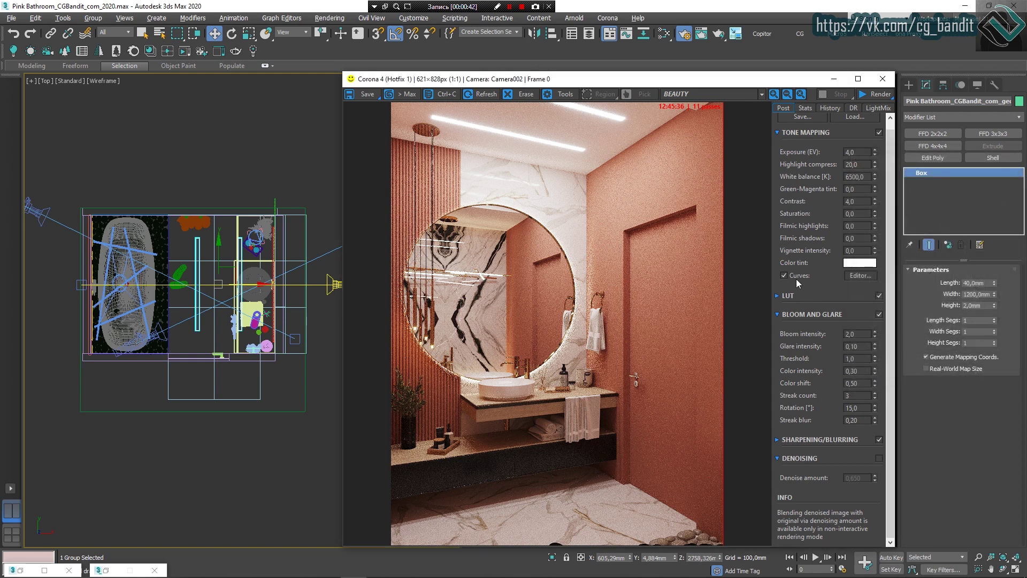
Inspect the LUT settings and compare the render with the LUT switched off and back on
{"action": "left_click", "coordinate": [776, 296]}
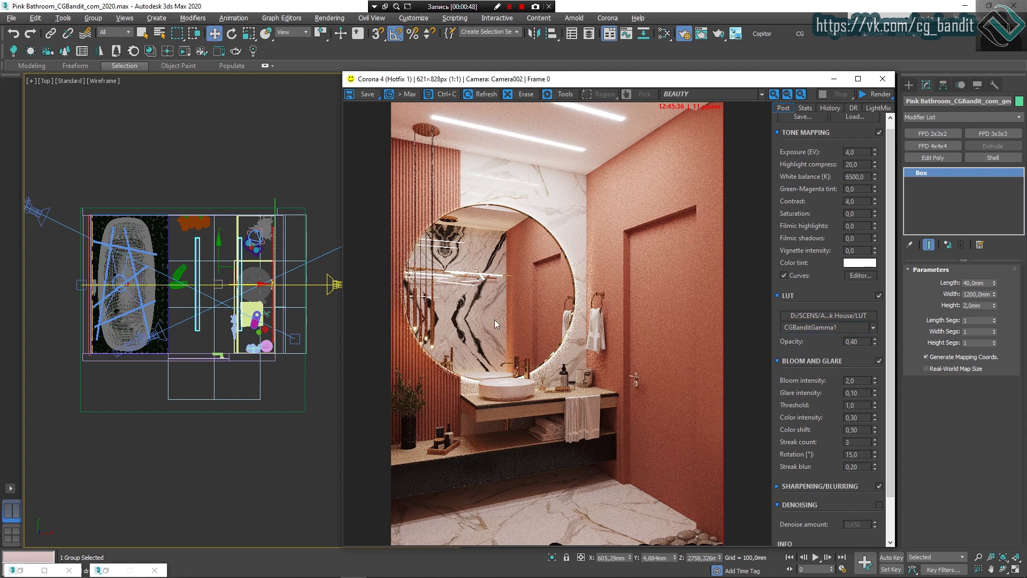
{"action": "left_click", "coordinate": [879, 295]}
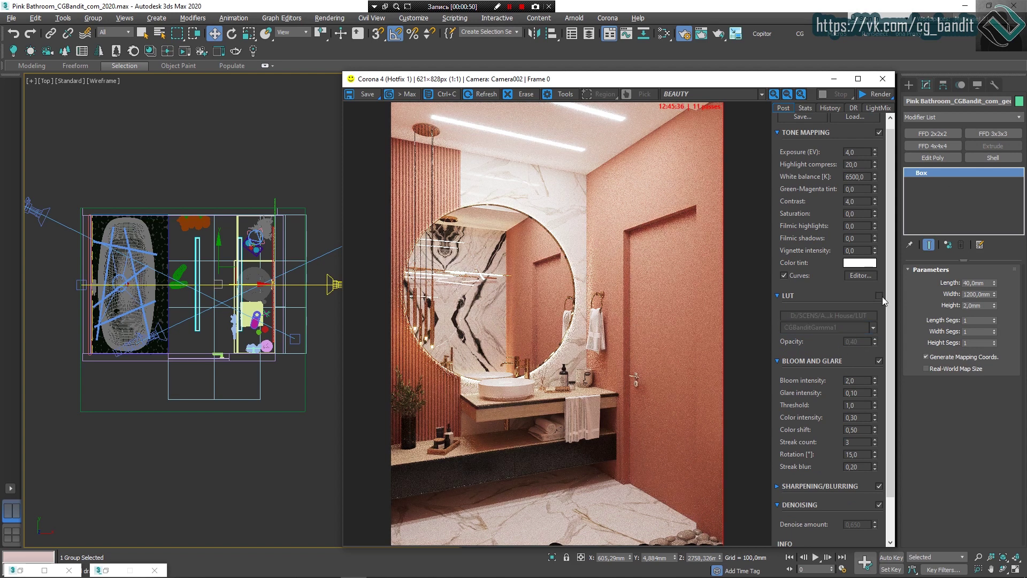
{"action": "left_click", "coordinate": [879, 296]}
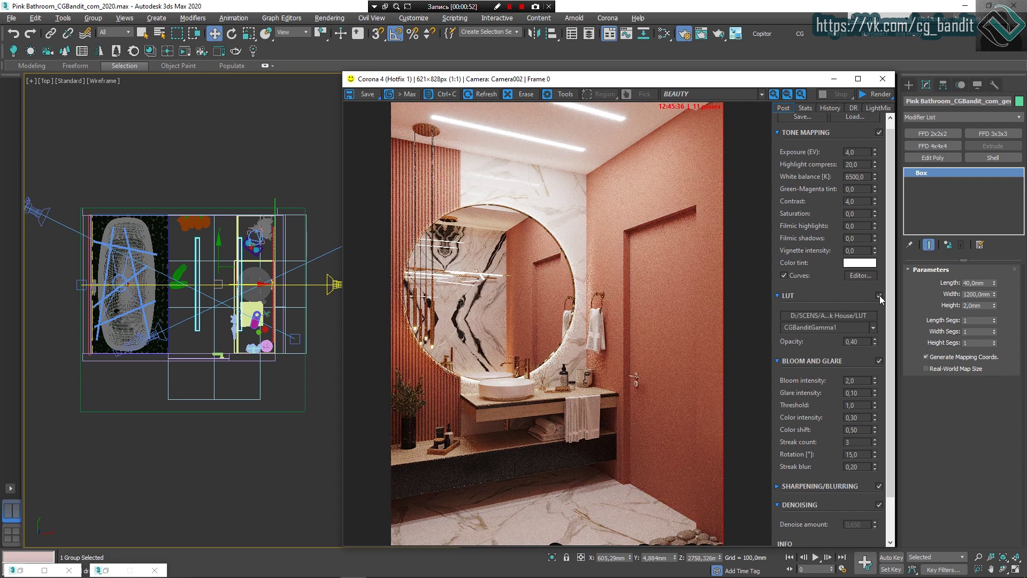
{"action": "scroll", "coordinate": [891, 397], "scroll_direction": "down", "scroll_amount": 2}
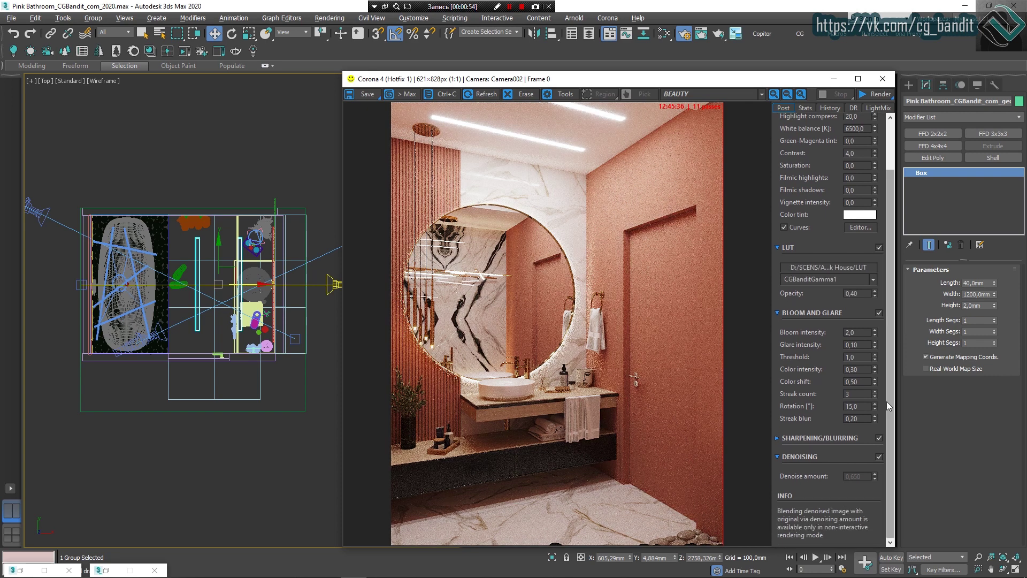
{"action": "left_click", "coordinate": [779, 248]}
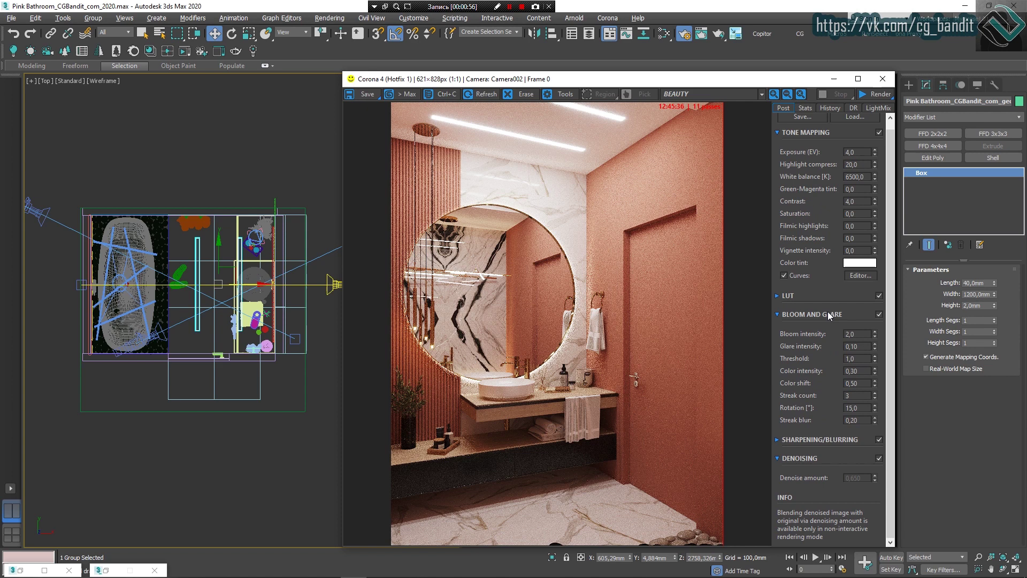
Compare the render with bloom and glare, and with sharpening/blurring, each switched off and back on
{"action": "left_click", "coordinate": [881, 314]}
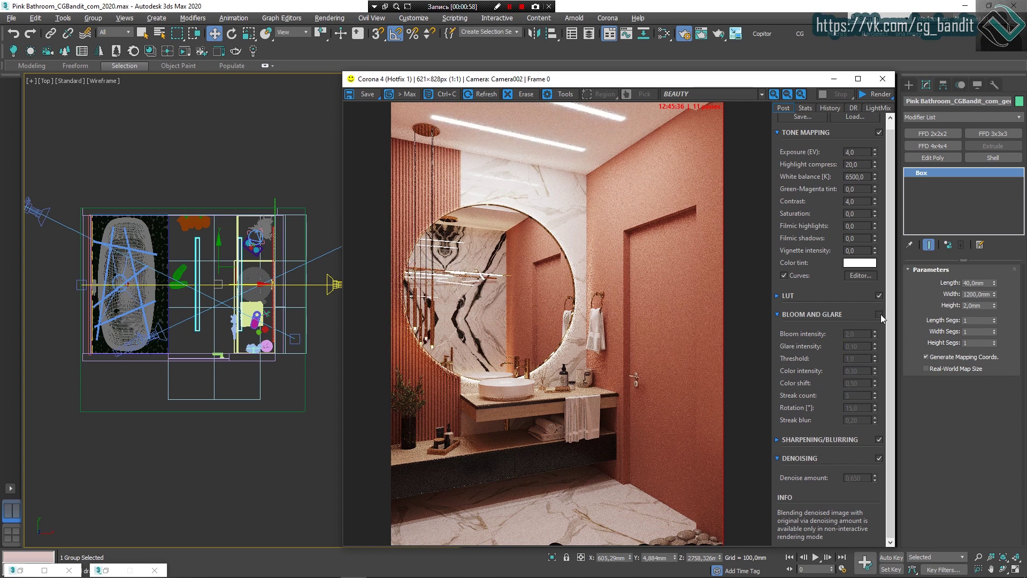
{"action": "left_click", "coordinate": [881, 313]}
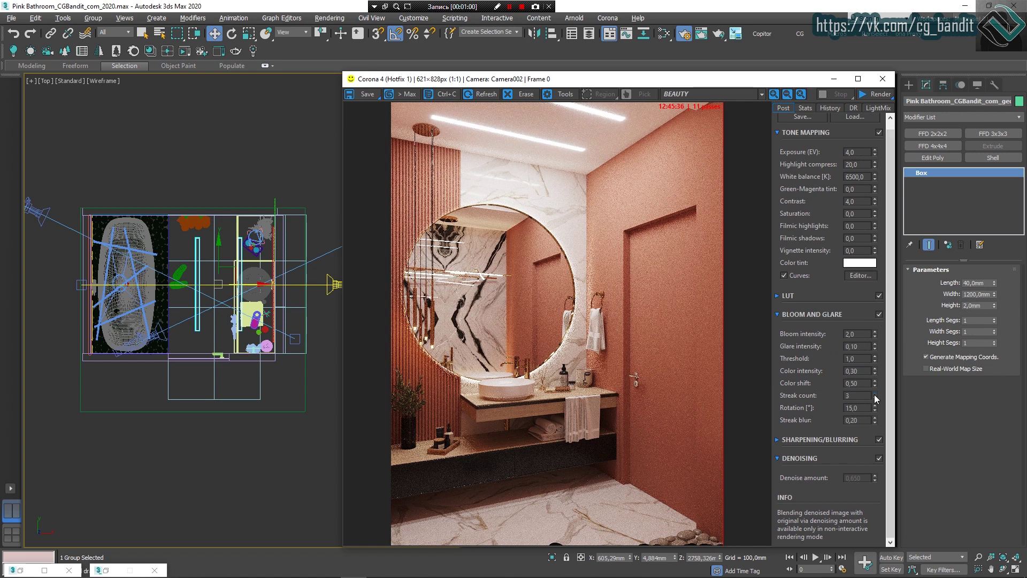
{"action": "left_click", "coordinate": [777, 440]}
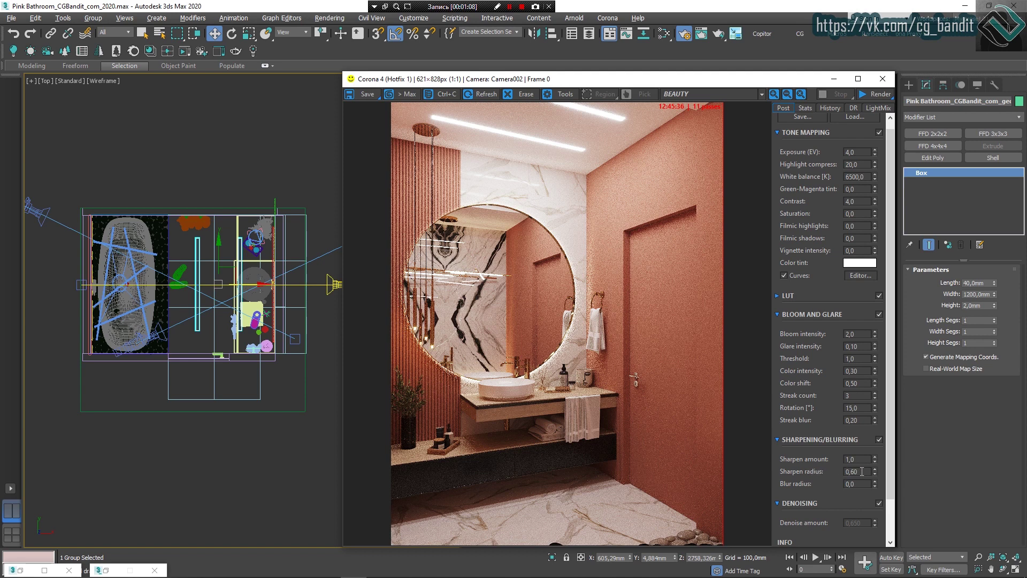
{"action": "left_click", "coordinate": [880, 440]}
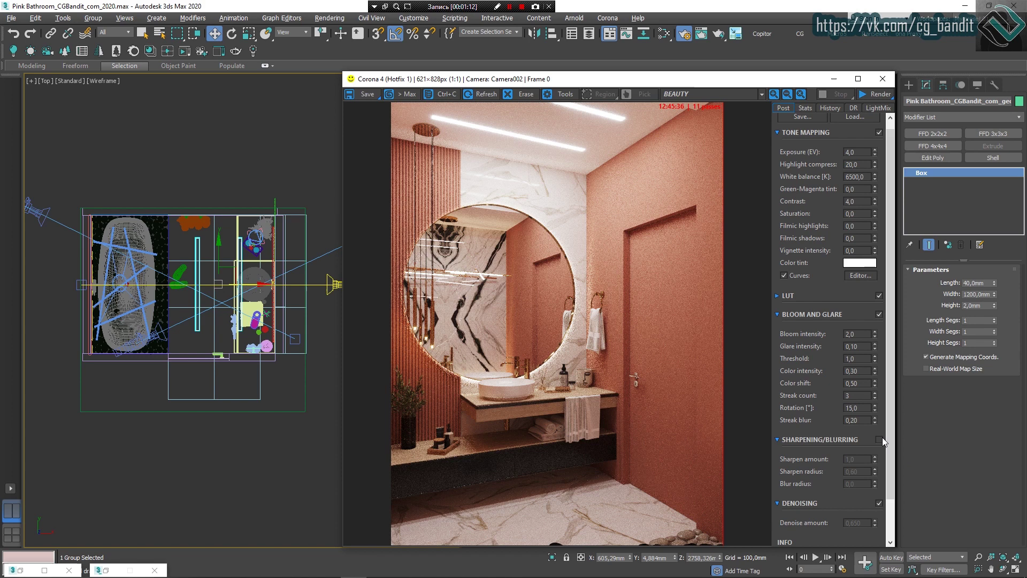
{"action": "left_click", "coordinate": [879, 440]}
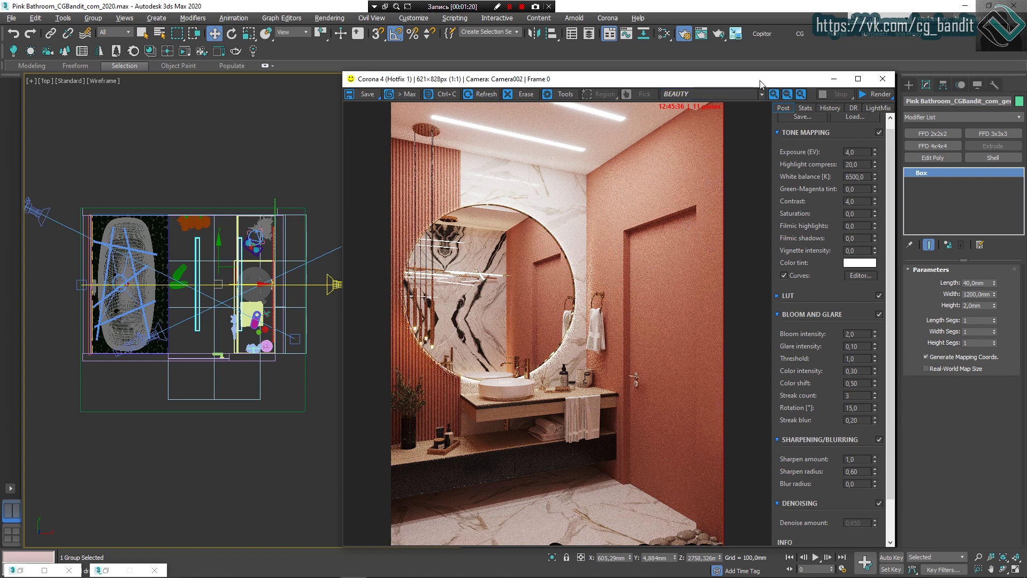
Set the intensity of the Corona light material in the Slate Material Editor to 1
{"action": "mouse_move", "coordinate": [761, 79]}
{"action": "left_mouse_down"}
{"action": "mouse_move", "coordinate": [772, 65]}
{"action": "mouse_move", "coordinate": [797, 73]}
{"action": "mouse_move", "coordinate": [706, 76]}
{"action": "mouse_move", "coordinate": [768, 82]}
{"action": "left_mouse_up"}
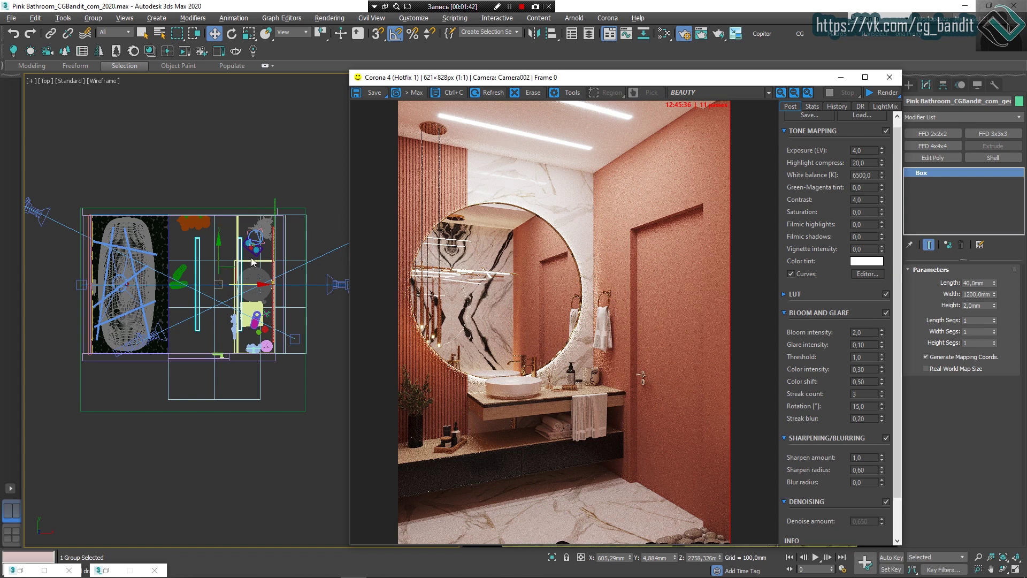
{"action": "scroll", "coordinate": [252, 258], "scroll_direction": "up", "scroll_amount": 6}
{"action": "middle_click_drag", "start_coordinate": [188, 230], "coordinate": [153, 226]}
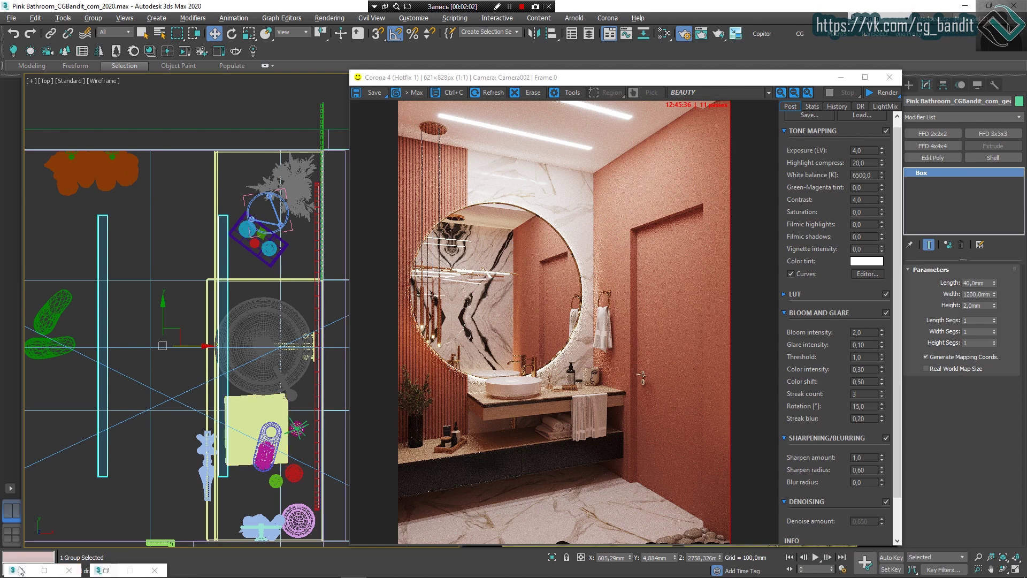
{"action": "left_click", "coordinate": [44, 568]}
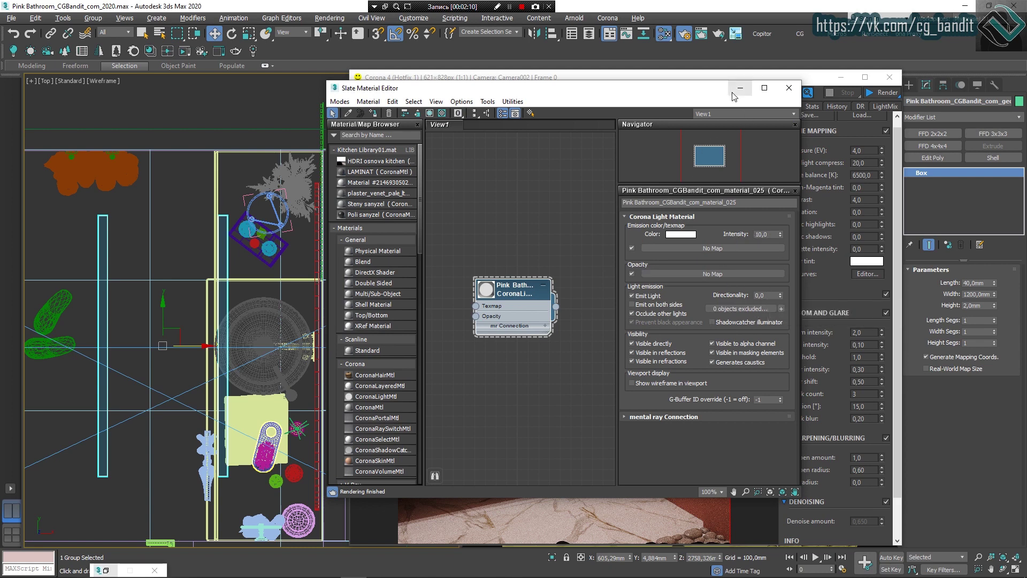
{"action": "left_click_drag", "start_coordinate": [700, 92], "coordinate": [651, 97]}
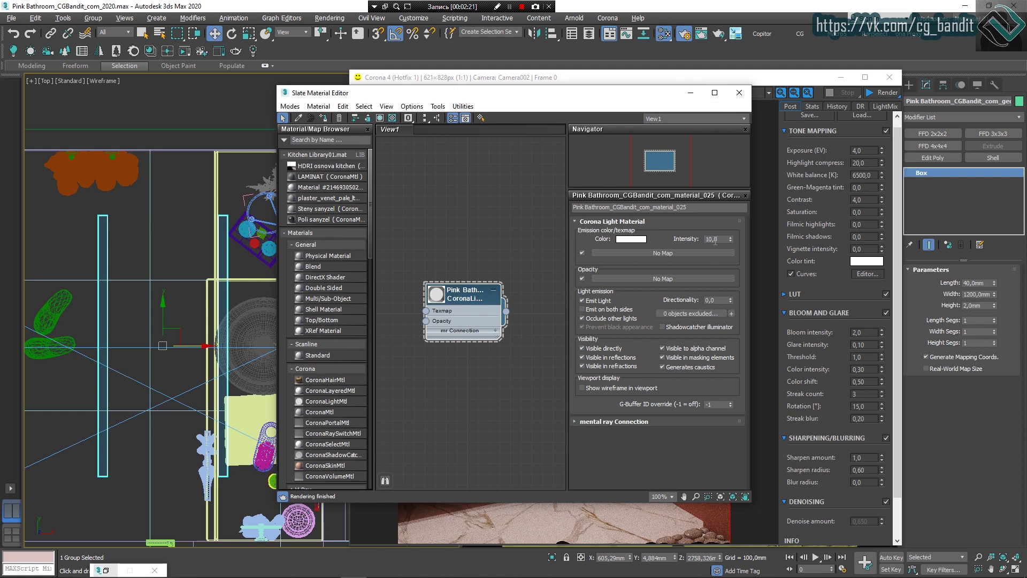
{"action": "left_click", "coordinate": [708, 240]}
{"action": "type", "text": "1"}
{"action": "key", "text": "Return"}
Check the frame buffer's render history and return to its post-processing settings, leaving the Slate Material Editor minimised
{"action": "left_click", "coordinate": [836, 106]}
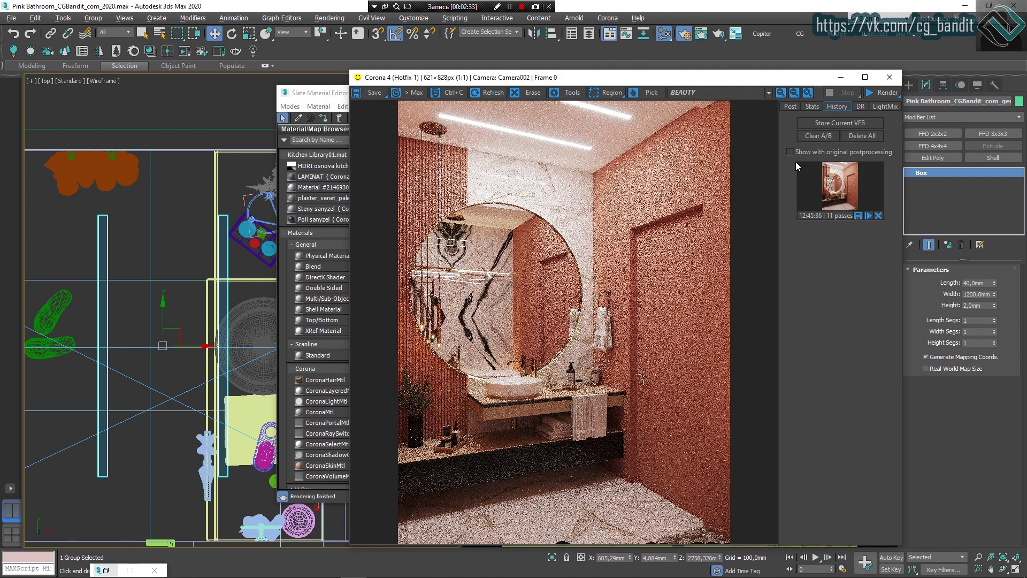
{"action": "left_click", "coordinate": [793, 108]}
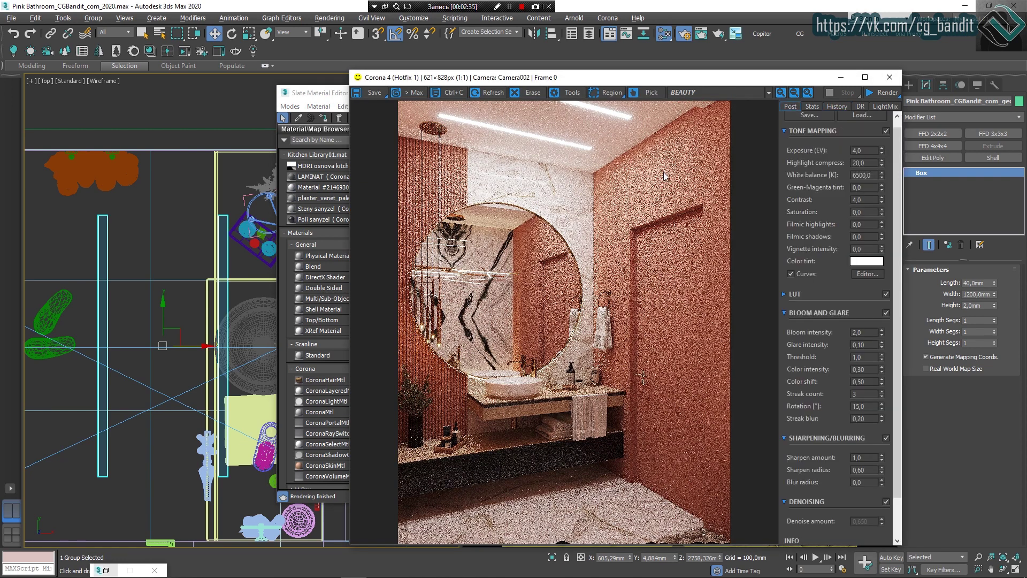
{"action": "left_click", "coordinate": [331, 95]}
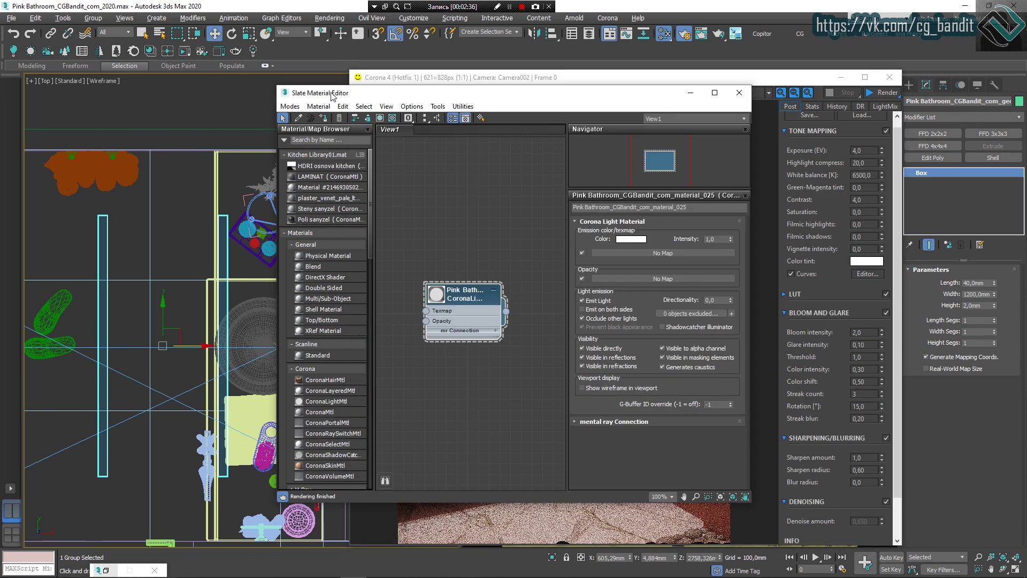
{"action": "left_click", "coordinate": [690, 94]}
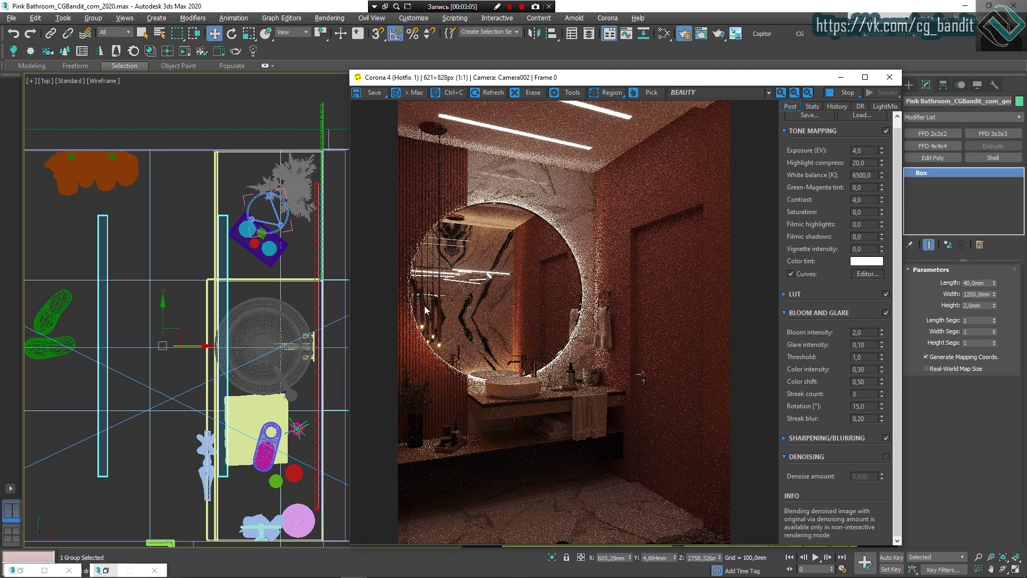
Create a disk CoronaLight with directionality 0 and a radius of about 61 mm in front of the washbasin, in the top view
{"action": "left_click", "coordinate": [909, 85]}
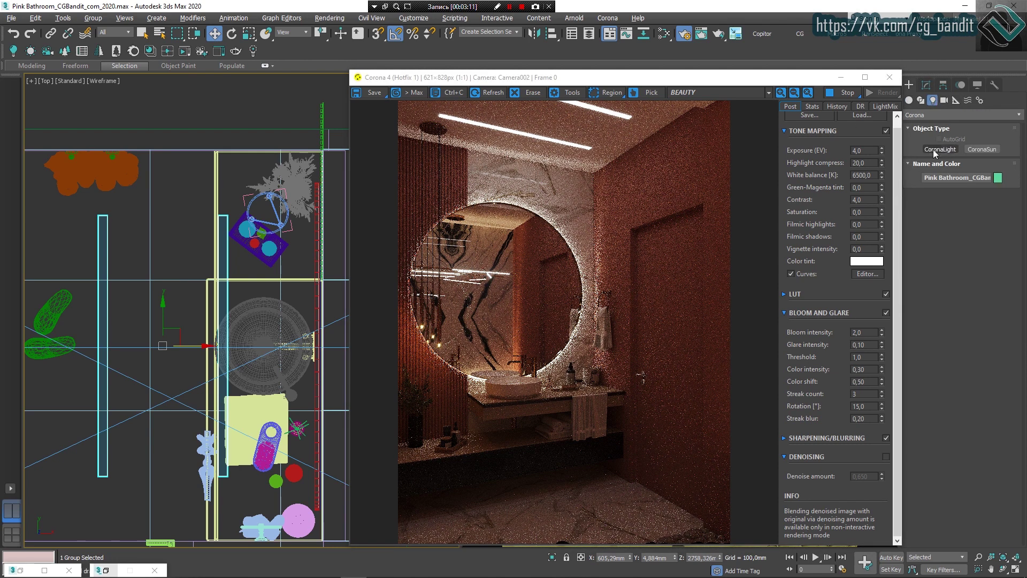
{"action": "left_click", "coordinate": [939, 149]}
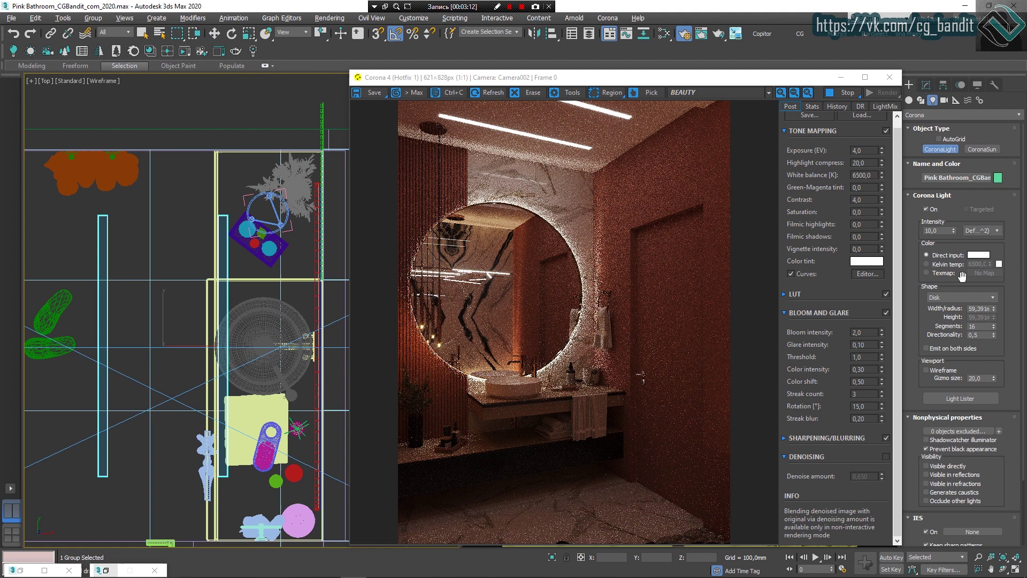
{"action": "left_click", "coordinate": [972, 335]}
{"action": "key", "text": "BackSpace"}
{"action": "type", "text": "0"}
{"action": "key", "text": "Return"}
{"action": "scroll", "coordinate": [131, 342], "scroll_direction": "down", "scroll_amount": 4}
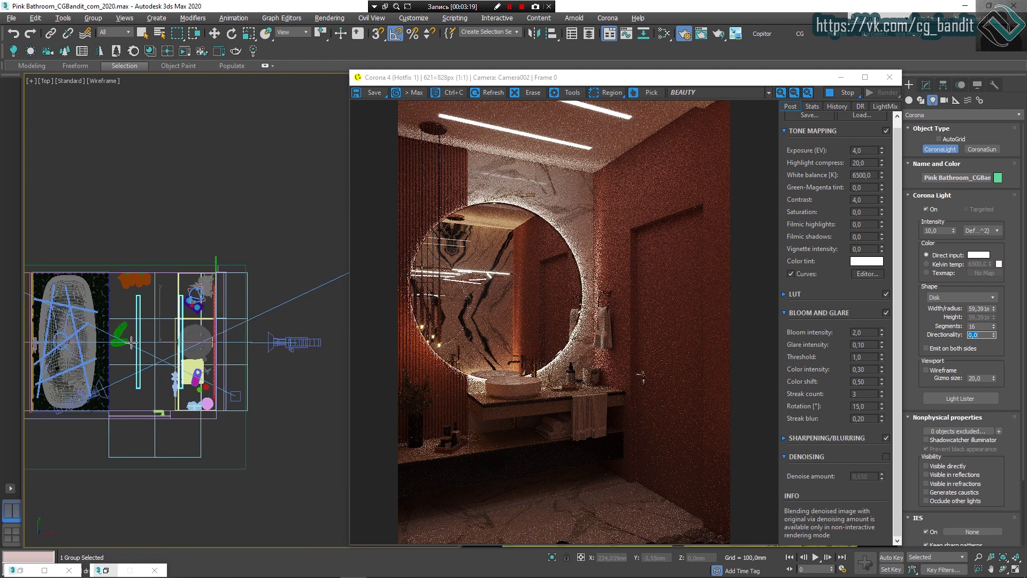
{"action": "scroll", "coordinate": [155, 342], "scroll_direction": "up", "scroll_amount": 4}
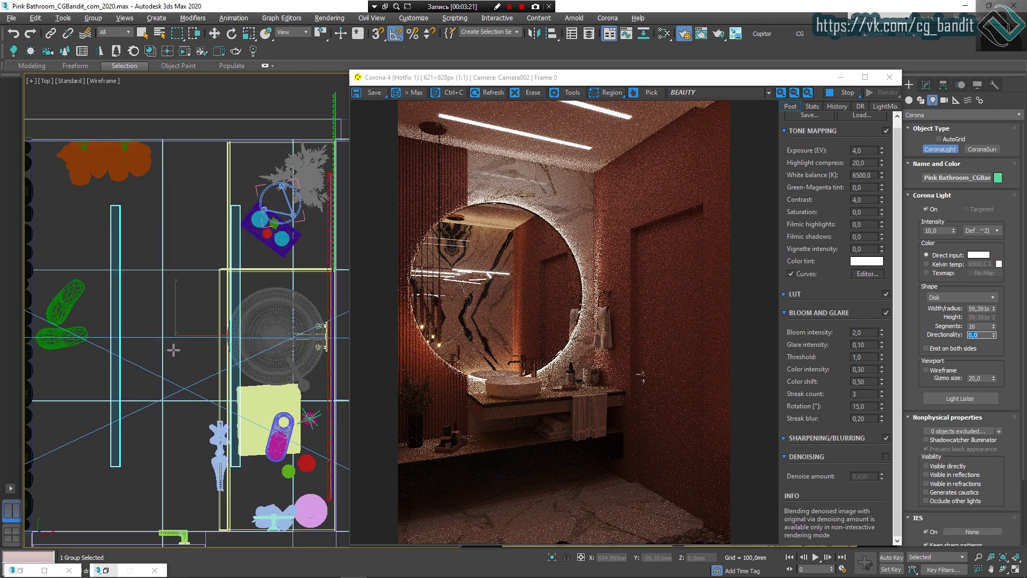
{"action": "scroll", "coordinate": [156, 338], "scroll_direction": "up", "scroll_amount": 2}
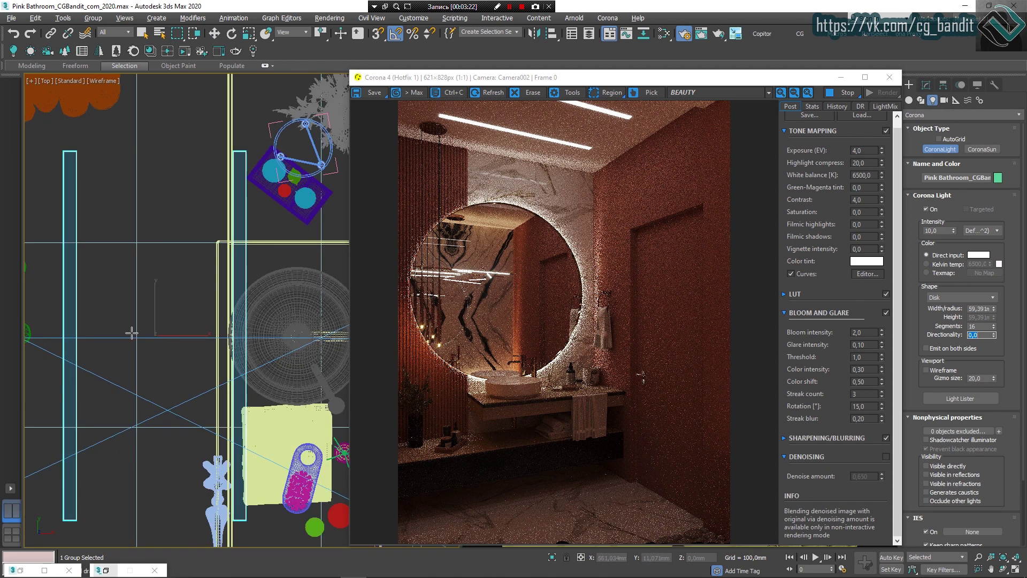
{"action": "left_click_drag", "start_coordinate": [155, 335], "coordinate": [146, 319]}
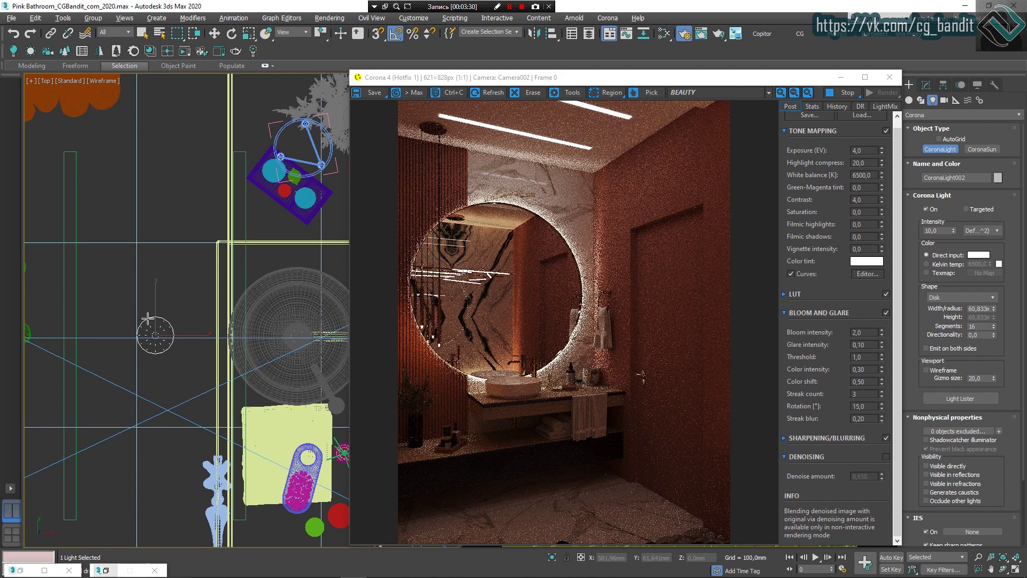
{"action": "middle_click_drag", "start_coordinate": [148, 319], "coordinate": [175, 268], "text": "alt"}
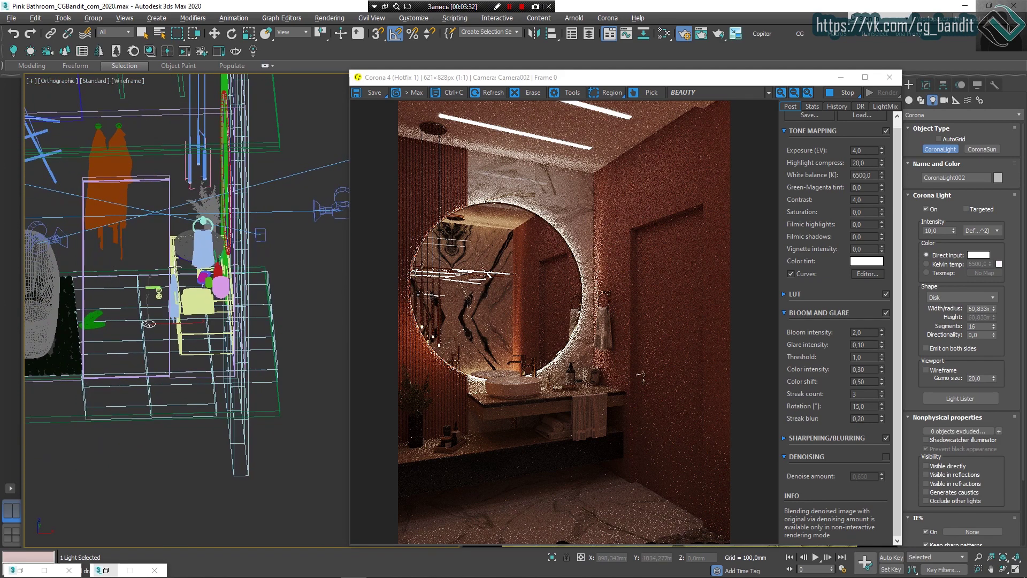
Raise the new CoronaLight to just below the ceiling in the front view, at a Z position of about 2716 mm
{"action": "key", "text": "w"}
{"action": "scroll", "coordinate": [144, 311], "scroll_direction": "down", "scroll_amount": 3}
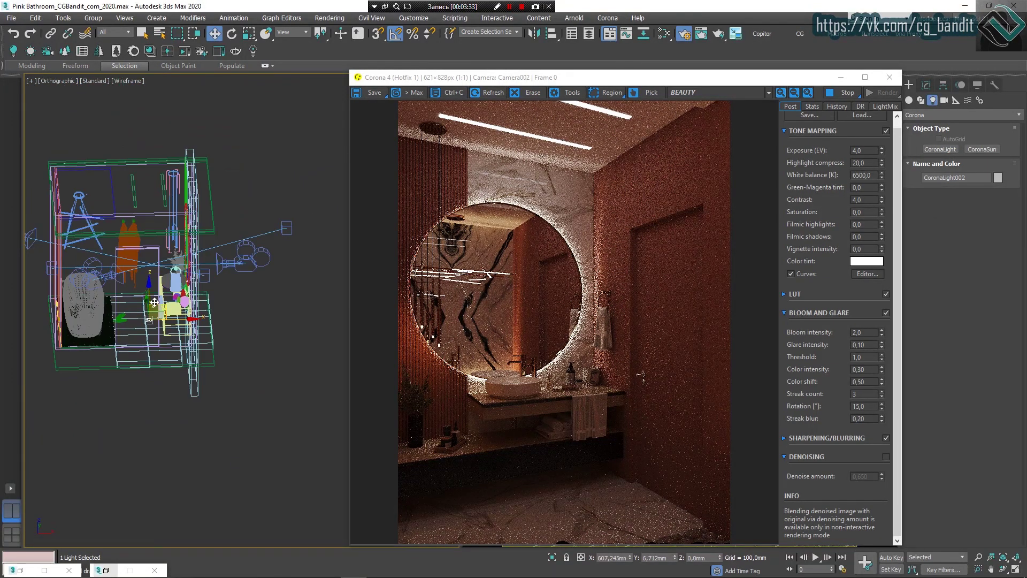
{"action": "key", "text": "f"}
{"action": "scroll", "coordinate": [160, 321], "scroll_direction": "down", "scroll_amount": 3}
{"action": "scroll", "coordinate": [176, 347], "scroll_direction": "up", "scroll_amount": 5}
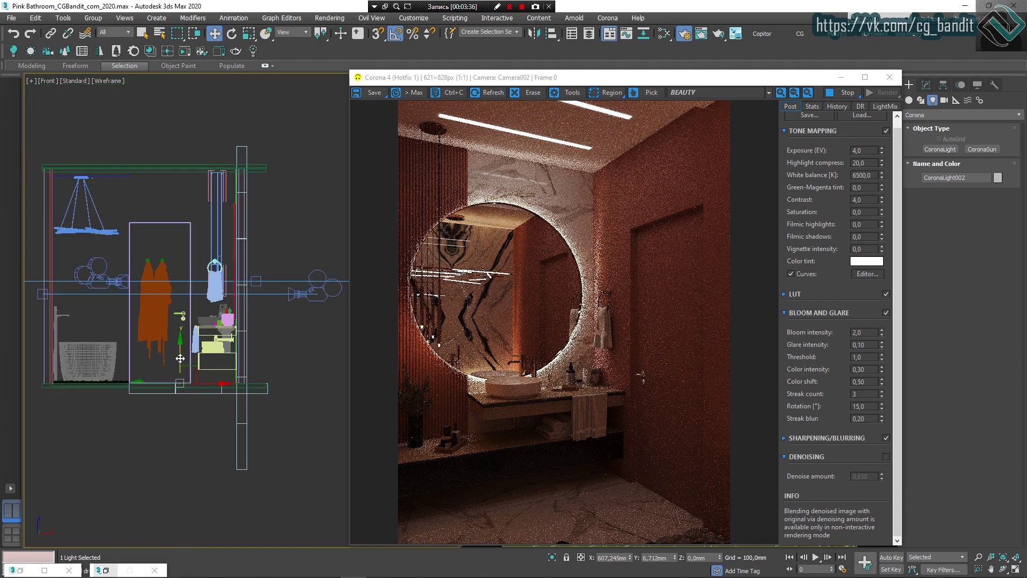
{"action": "left_click_drag", "start_coordinate": [180, 358], "coordinate": [181, 154]}
{"action": "scroll", "coordinate": [187, 177], "scroll_direction": "up", "scroll_amount": 5}
{"action": "scroll", "coordinate": [182, 193], "scroll_direction": "up", "scroll_amount": 3}
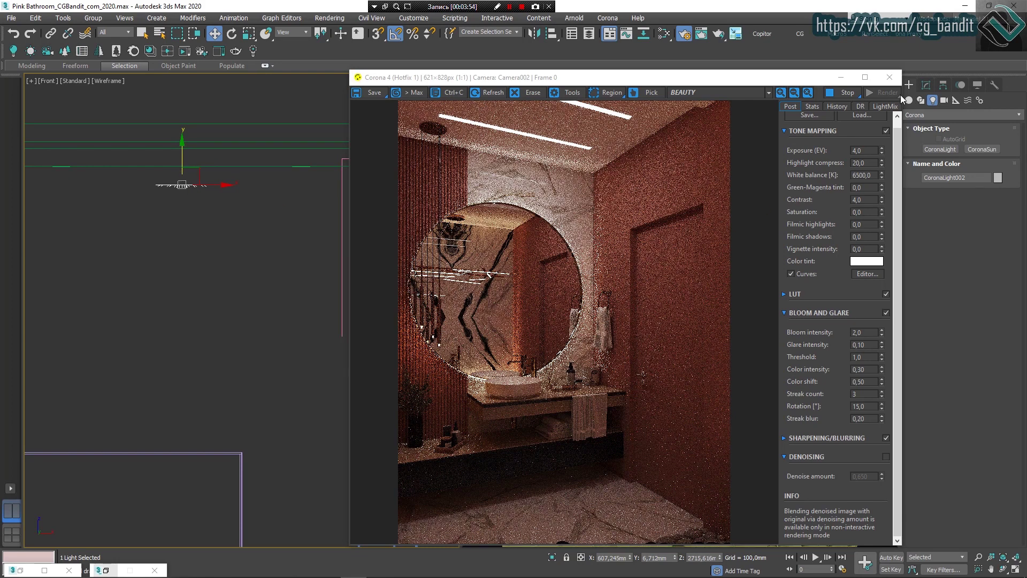
Set the ceiling CoronaLight's intensity to 80 and its directionality to 0,2
{"action": "left_click", "coordinate": [925, 86]}
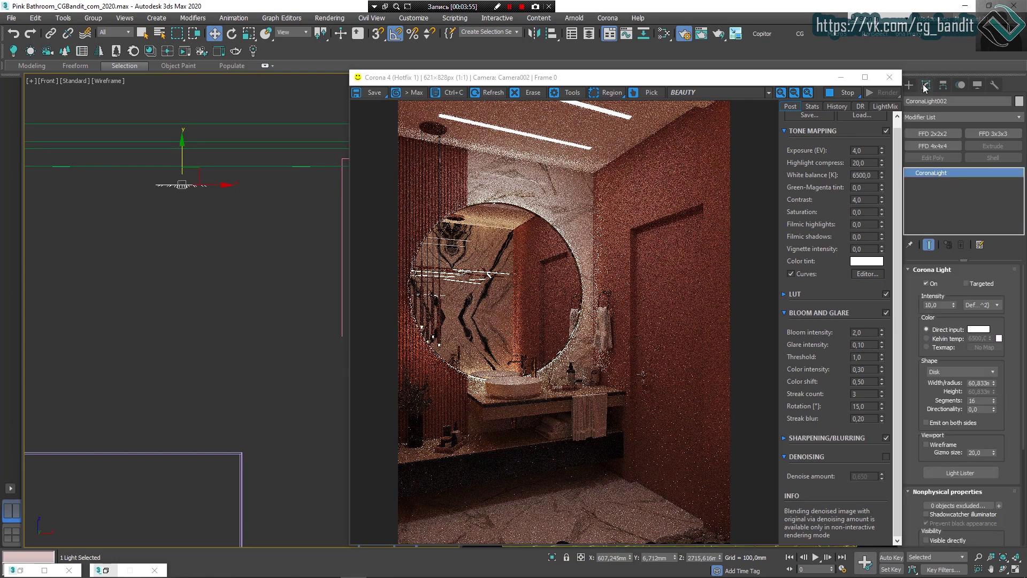
{"action": "double_click", "coordinate": [933, 305]}
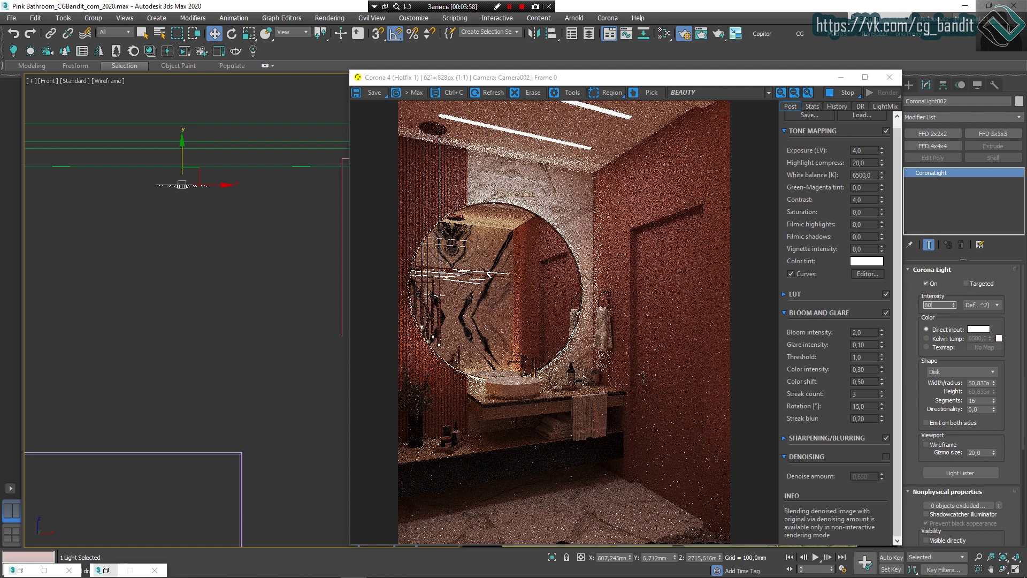
{"action": "key", "text": "Return"}
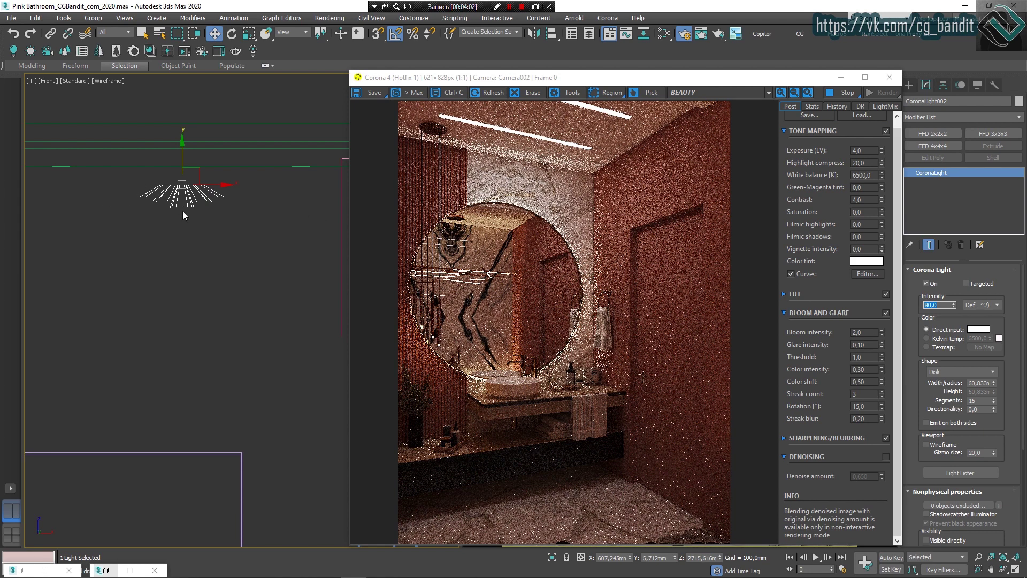
{"action": "scroll", "coordinate": [182, 211], "scroll_direction": "down", "scroll_amount": 3}
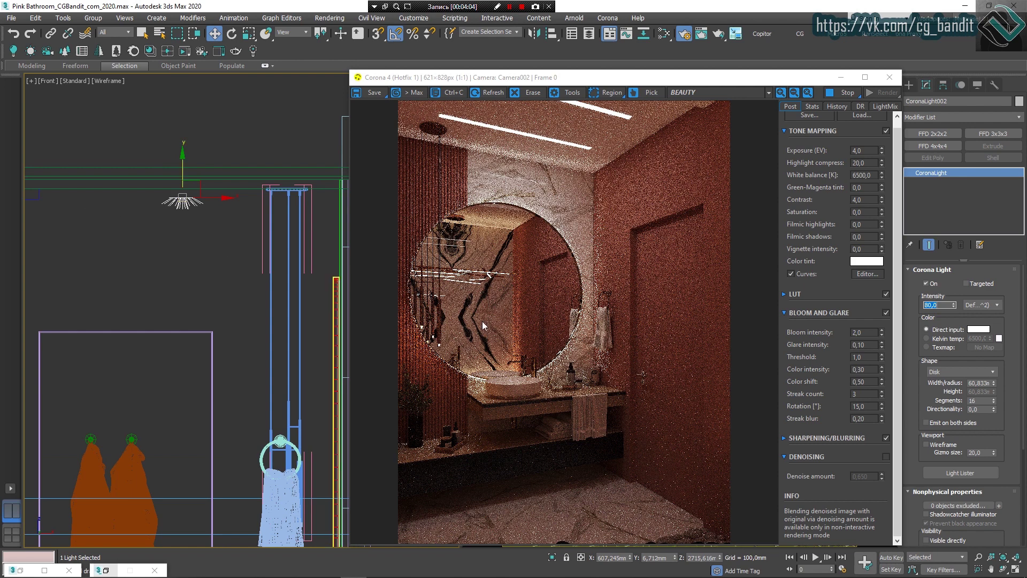
{"action": "left_click", "coordinate": [978, 410]}
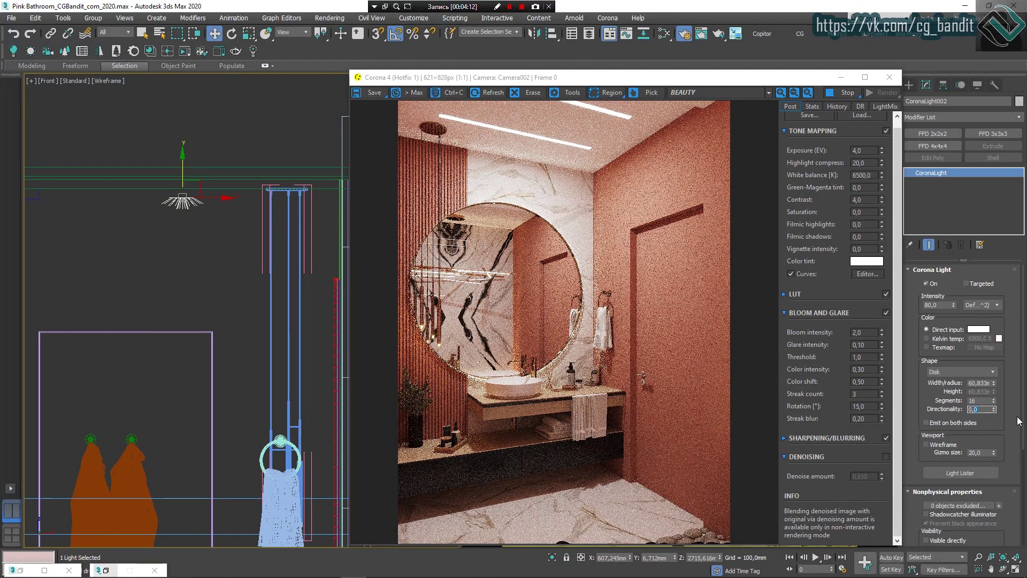
{"action": "type", "text": "0,2"}
{"action": "key", "text": "Return"}
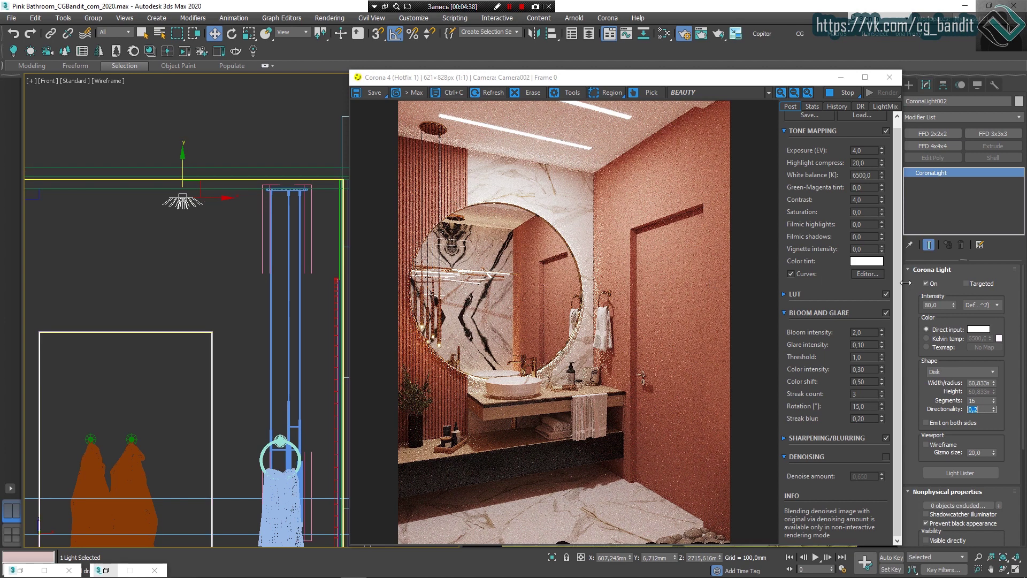
Try the light farther from the washbasin at X about -213 mm, and move it back to X about 636 mm
{"action": "scroll", "coordinate": [173, 191], "scroll_direction": "down", "scroll_amount": 6}
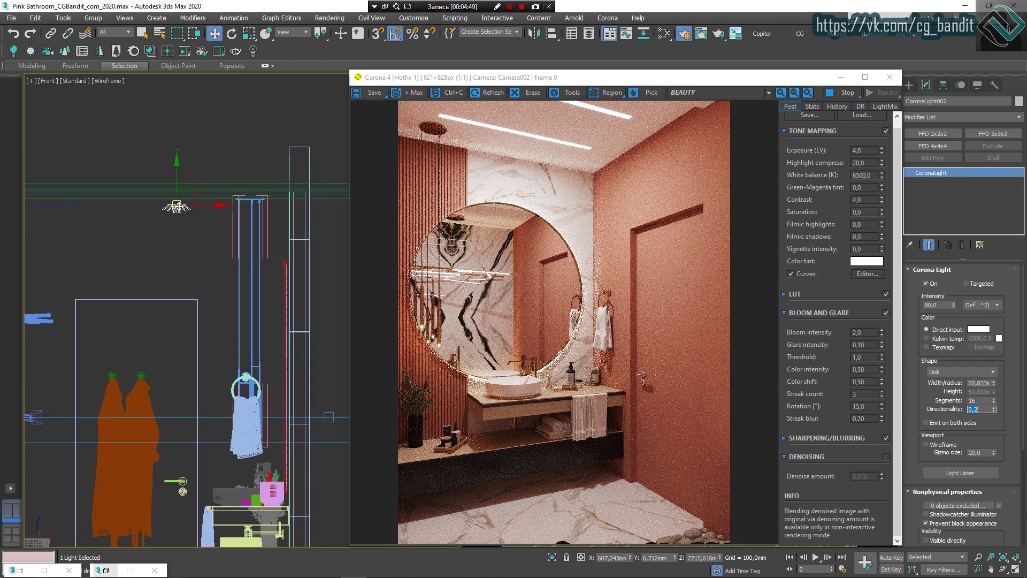
{"action": "left_click_drag", "start_coordinate": [212, 208], "coordinate": [161, 208]}
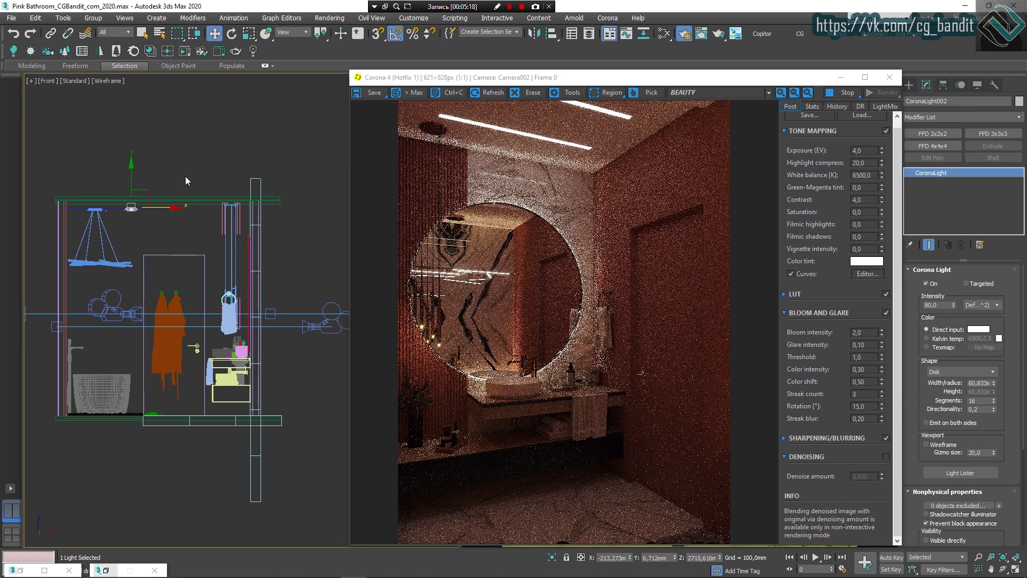
{"action": "left_click_drag", "start_coordinate": [160, 208], "coordinate": [220, 212]}
{"action": "scroll", "coordinate": [219, 212], "scroll_direction": "up", "scroll_amount": 3}
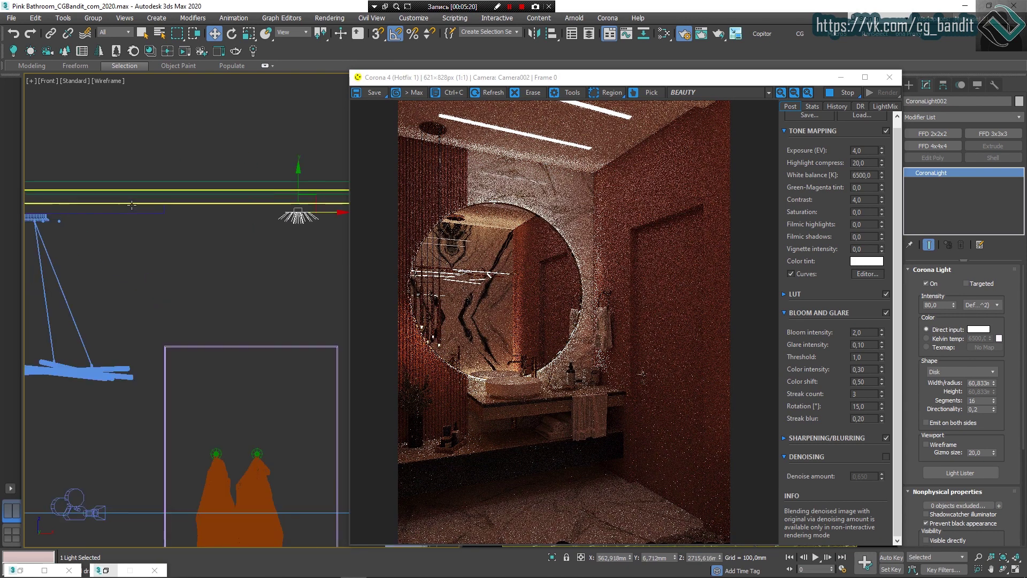
{"action": "scroll", "coordinate": [220, 212], "scroll_direction": "down", "scroll_amount": 1}
{"action": "scroll", "coordinate": [221, 212], "scroll_direction": "up", "scroll_amount": 2}
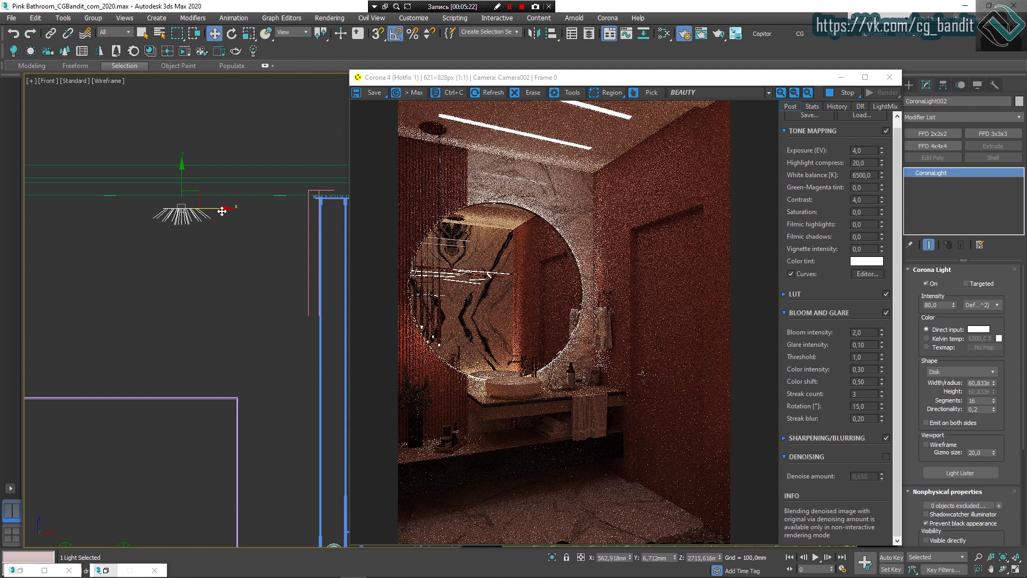
{"action": "left_click_drag", "start_coordinate": [192, 210], "coordinate": [218, 211]}
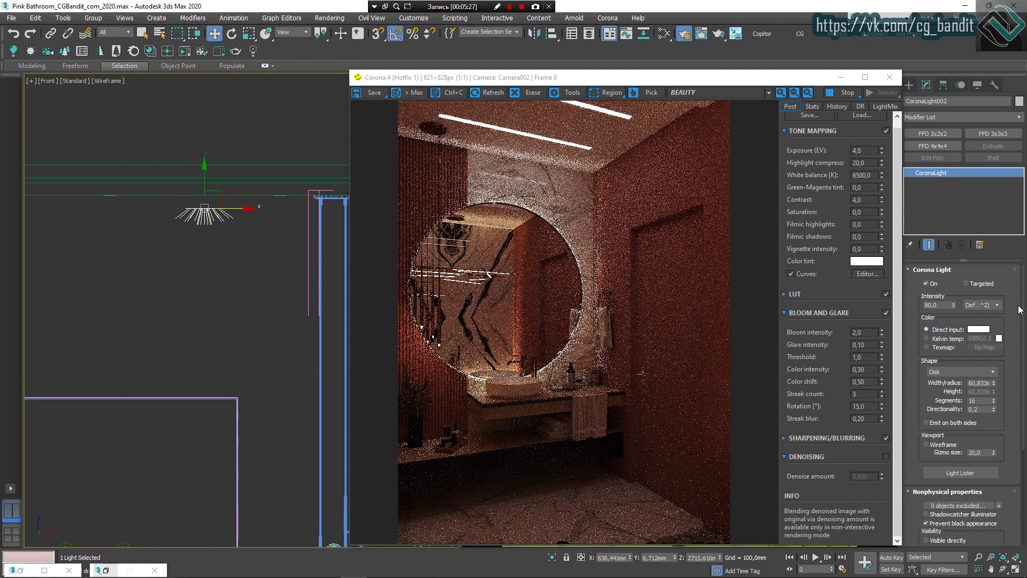
Clone the ceiling light as one independent copy, CoronaLight003, slightly below the original
{"action": "scroll", "coordinate": [1024, 318], "scroll_direction": "down", "scroll_amount": 1}
{"action": "scroll", "coordinate": [1023, 318], "scroll_direction": "down", "scroll_amount": 5}
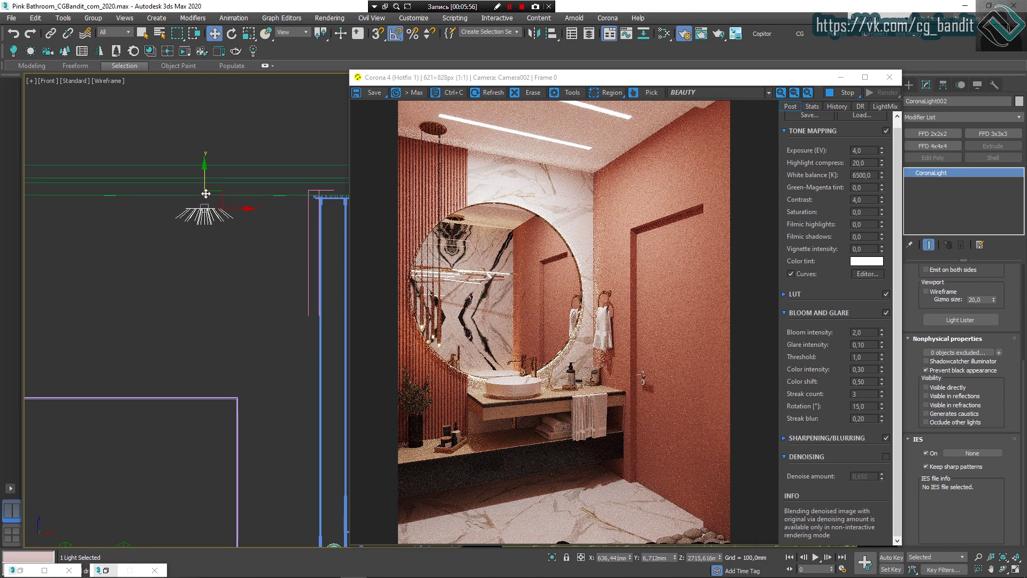
{"action": "left_click_drag", "start_coordinate": [205, 172], "coordinate": [209, 179], "text": "shift"}
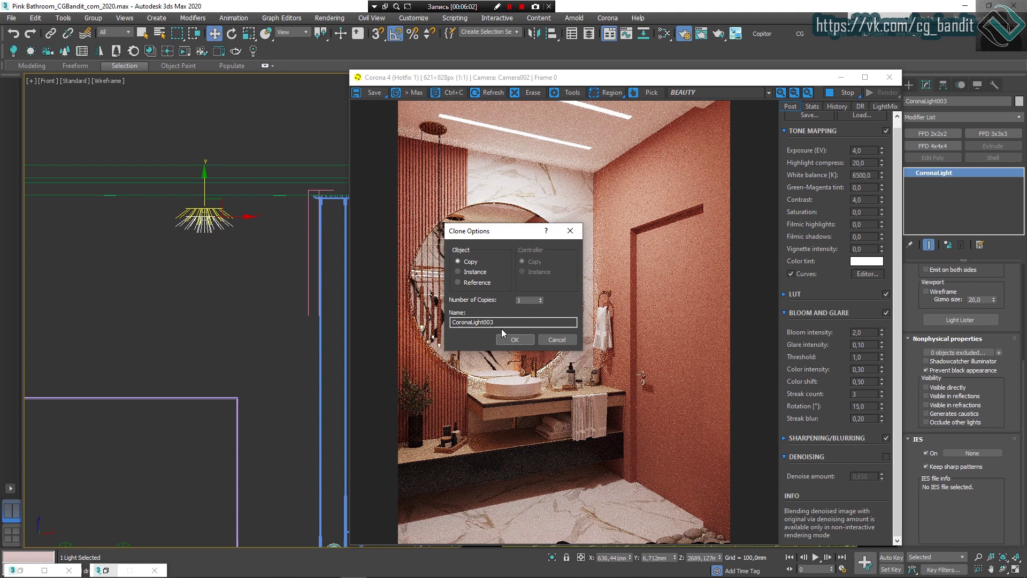
{"action": "left_click", "coordinate": [515, 340]}
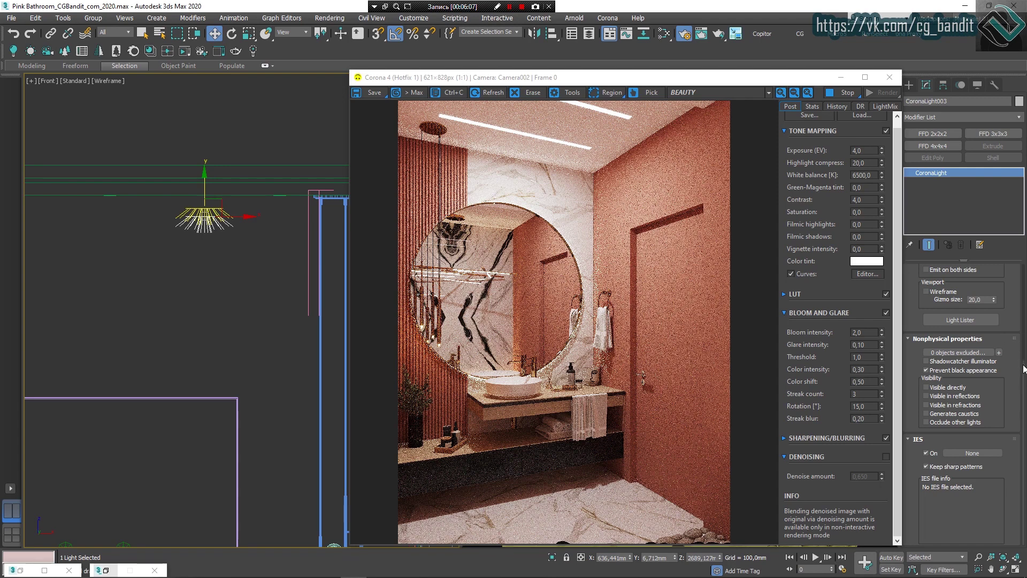
Lower the copied light to a Z position of about 2666 mm and set its directionality to 0,5
{"action": "scroll", "coordinate": [1024, 369], "scroll_direction": "up", "scroll_amount": 5}
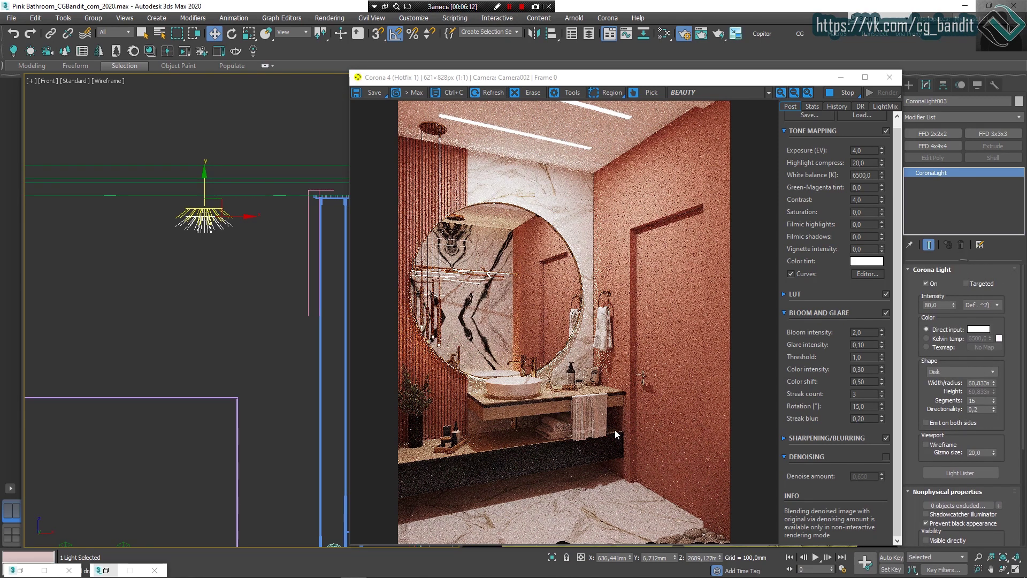
{"action": "left_click", "coordinate": [980, 409]}
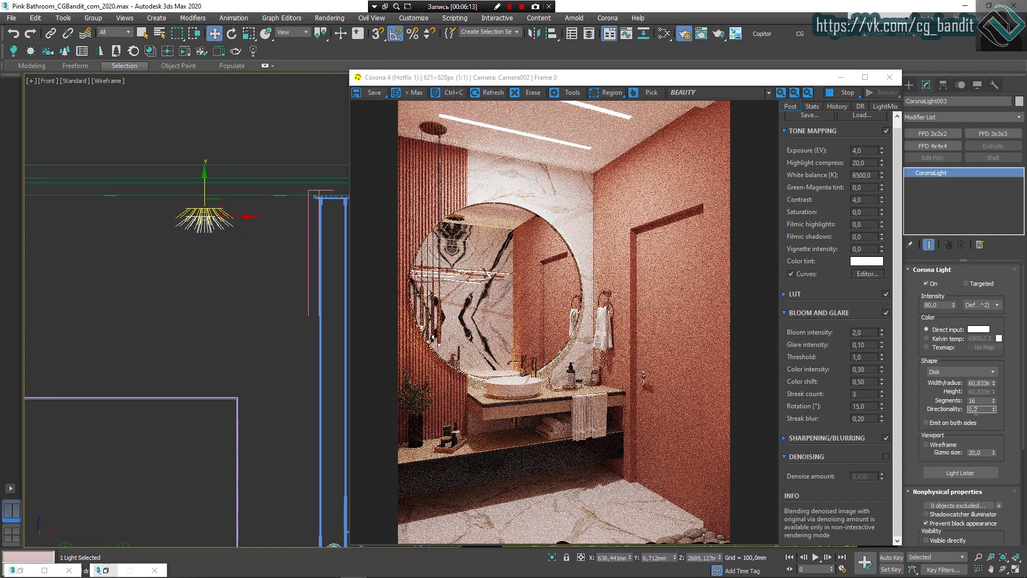
{"action": "key", "text": "Return"}
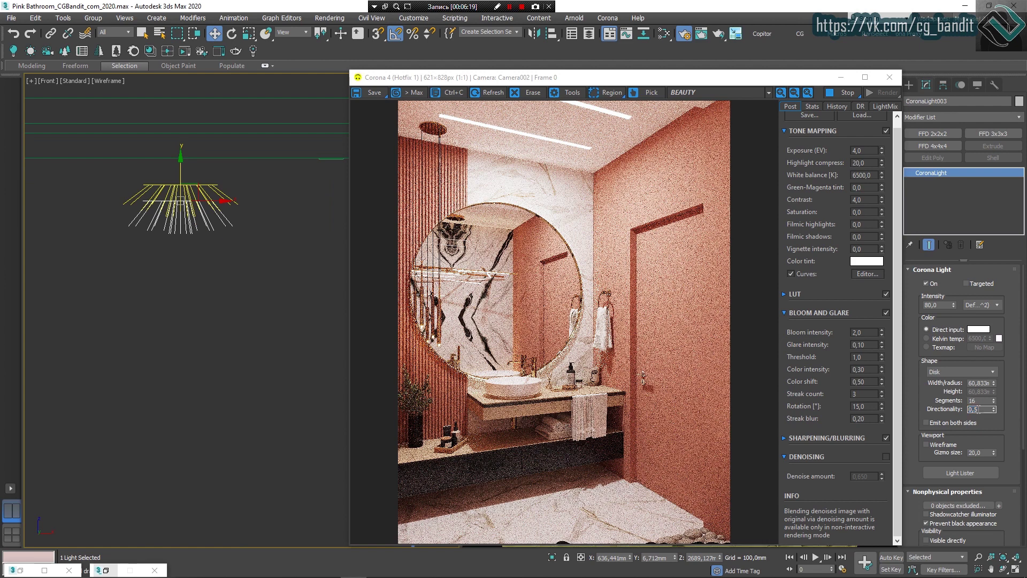
{"action": "key", "text": "Return"}
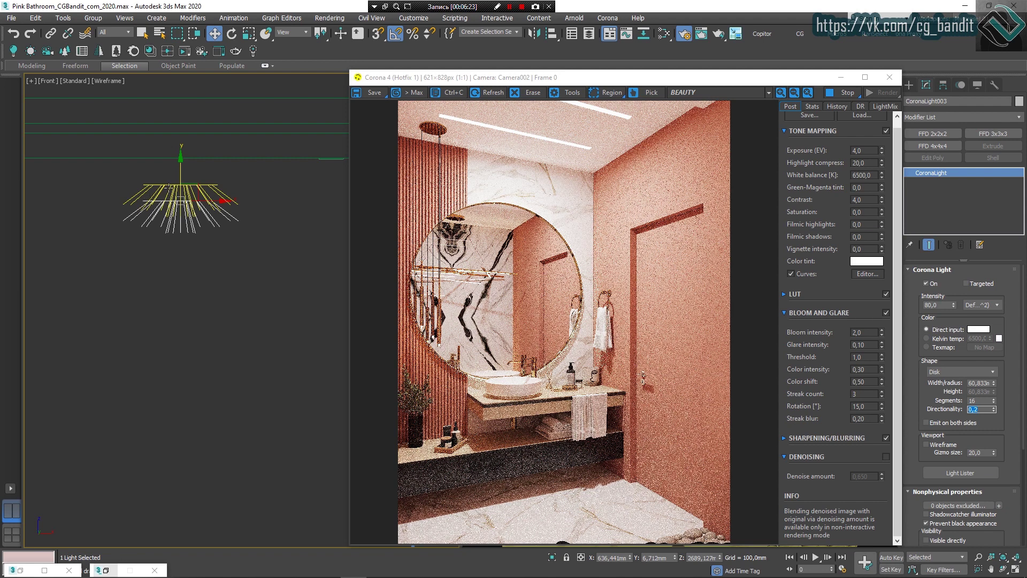
{"action": "left_click_drag", "start_coordinate": [183, 179], "coordinate": [169, 216]}
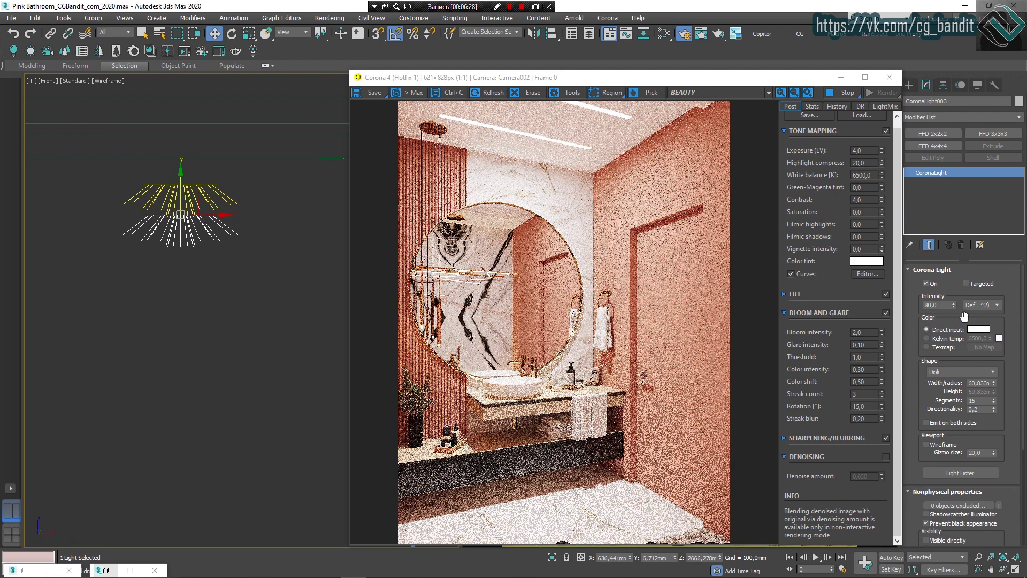
{"action": "left_click", "coordinate": [978, 410]}
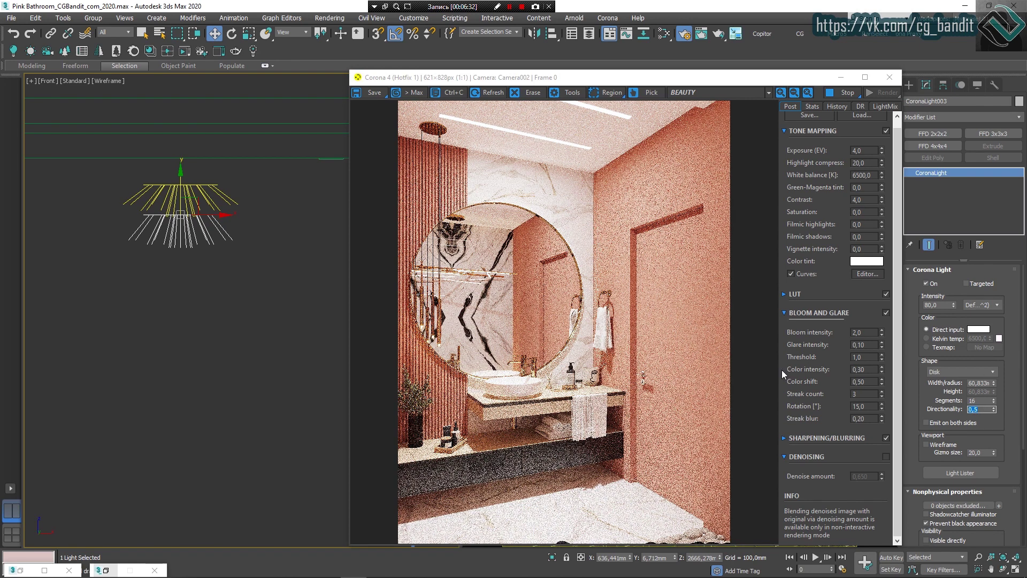
Draw freehand lines over the front view showing the narrow and wide spread of the two lights, and clear the drawing
{"action": "scroll", "coordinate": [139, 300], "scroll_direction": "down", "scroll_amount": 5}
{"action": "scroll", "coordinate": [139, 300], "scroll_direction": "down", "scroll_amount": 4}
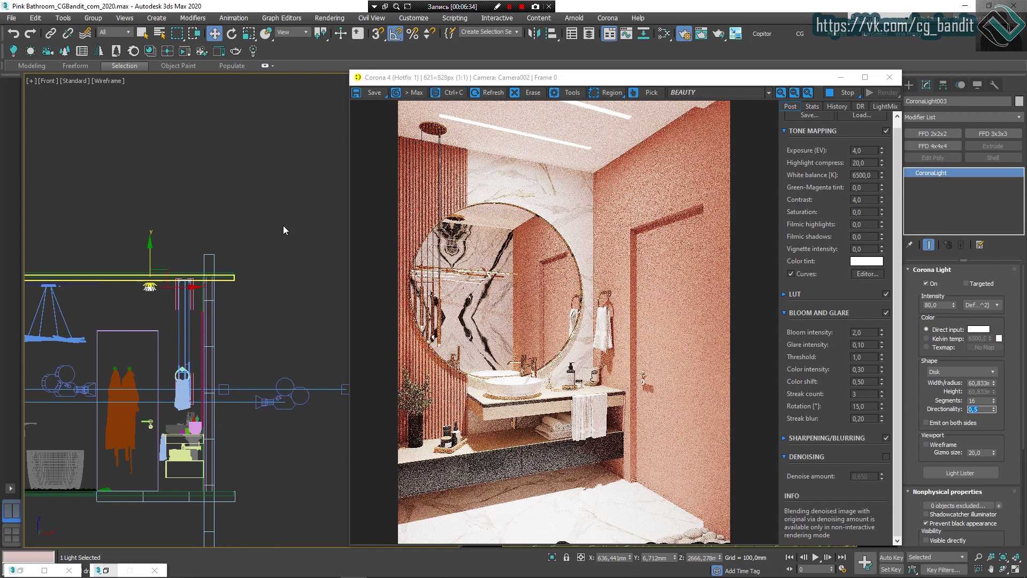
{"action": "left_click", "coordinate": [499, 7]}
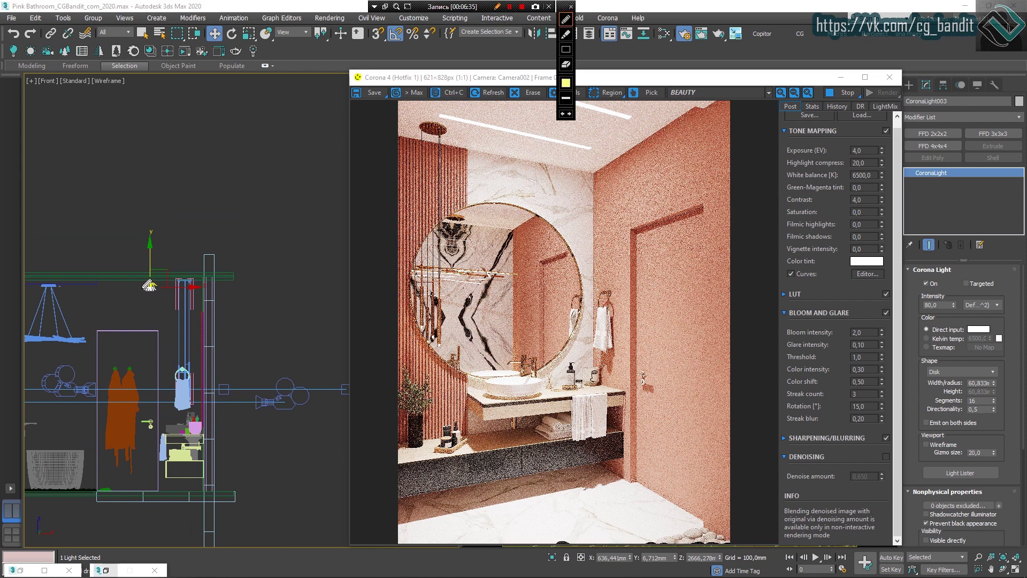
{"action": "left_click_drag", "start_coordinate": [150, 286], "coordinate": [72, 463]}
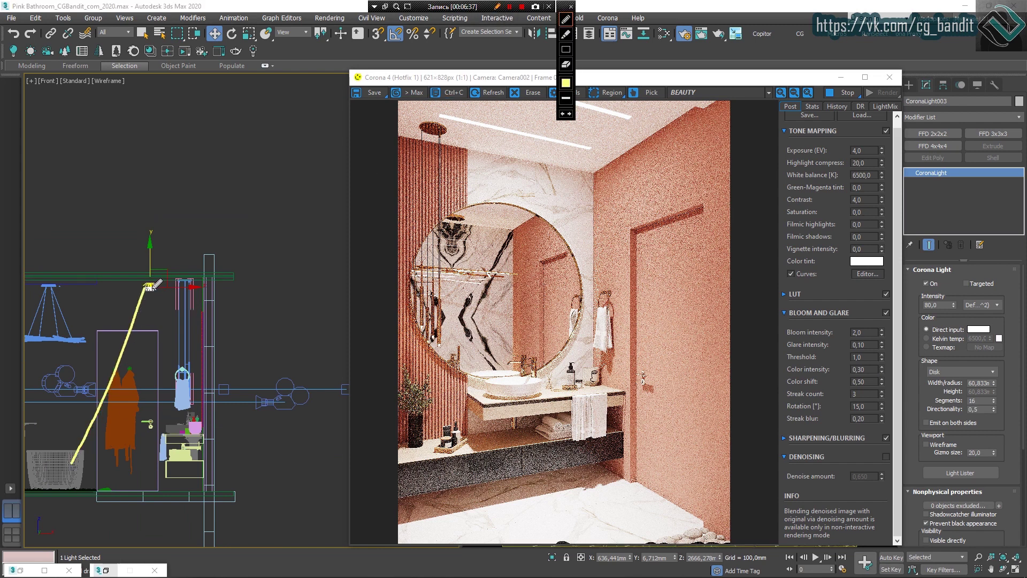
{"action": "left_click_drag", "start_coordinate": [151, 287], "coordinate": [225, 479]}
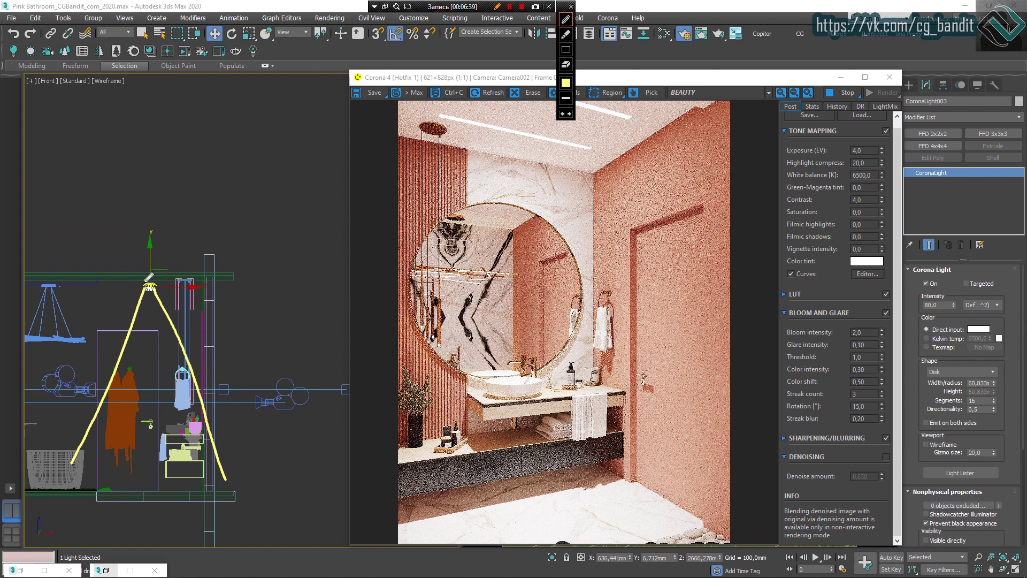
{"action": "mouse_move", "coordinate": [146, 284]}
{"action": "left_mouse_down"}
{"action": "mouse_move", "coordinate": [25, 359]}
{"action": "mouse_move", "coordinate": [167, 295]}
{"action": "mouse_move", "coordinate": [270, 398]}
{"action": "left_mouse_up"}
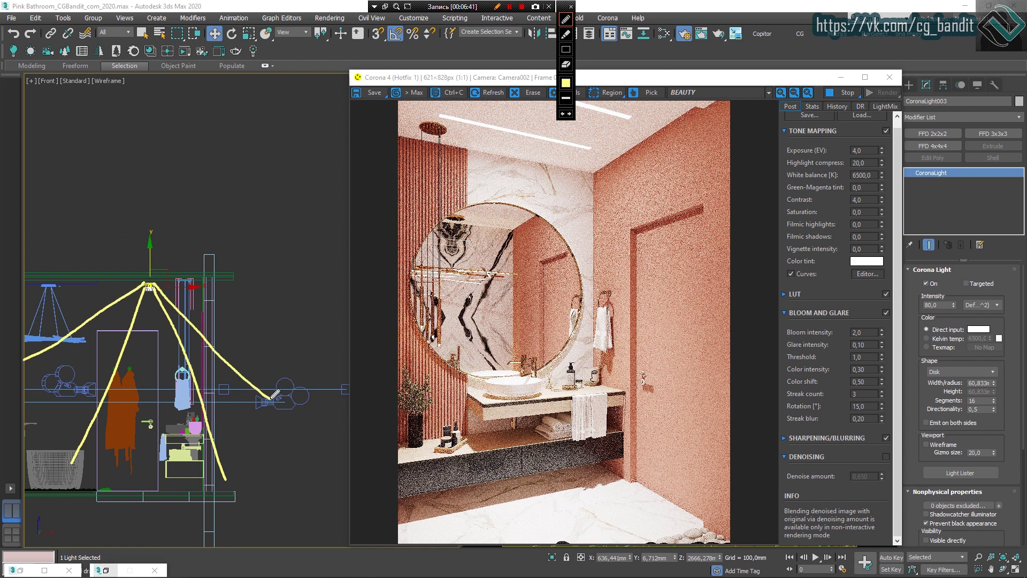
{"action": "left_click_drag", "start_coordinate": [29, 375], "coordinate": [302, 385]}
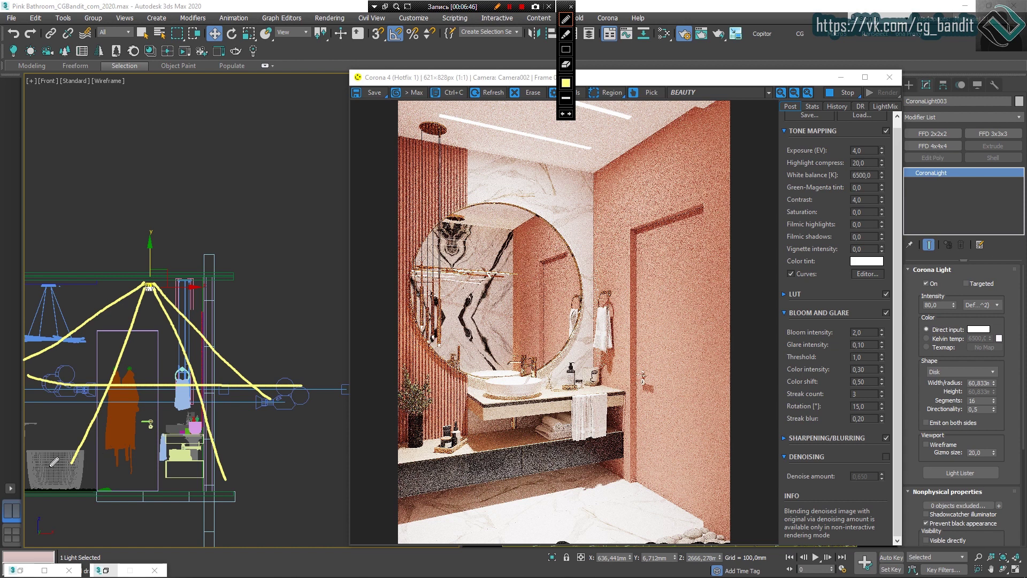
{"action": "mouse_move", "coordinate": [49, 467]}
{"action": "left_mouse_down"}
{"action": "mouse_move", "coordinate": [170, 512]}
{"action": "mouse_move", "coordinate": [272, 485]}
{"action": "left_mouse_up"}
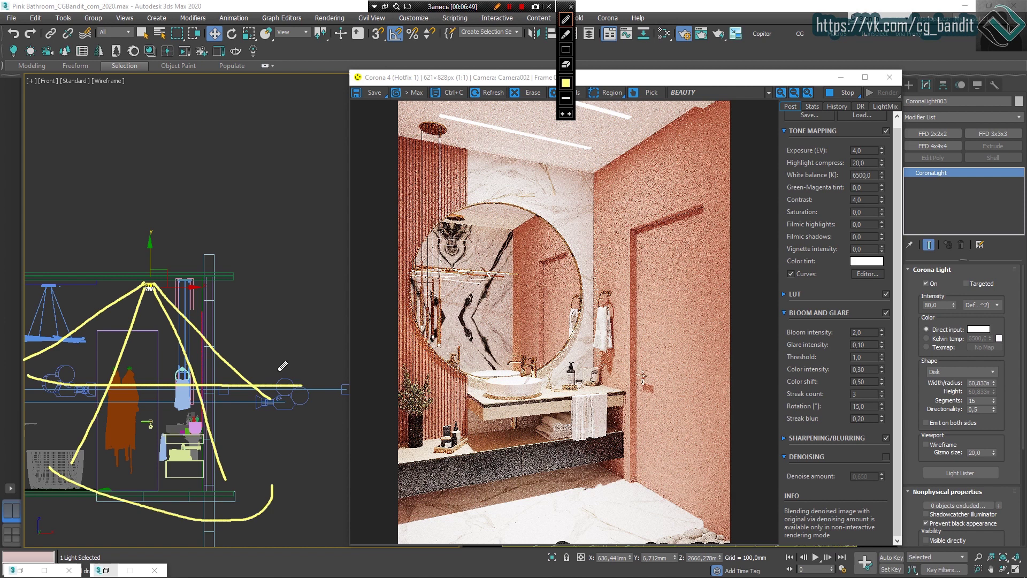
{"action": "key", "text": "Escape"}
Set the copied light's intensity to 10
{"action": "double_click", "coordinate": [925, 305]}
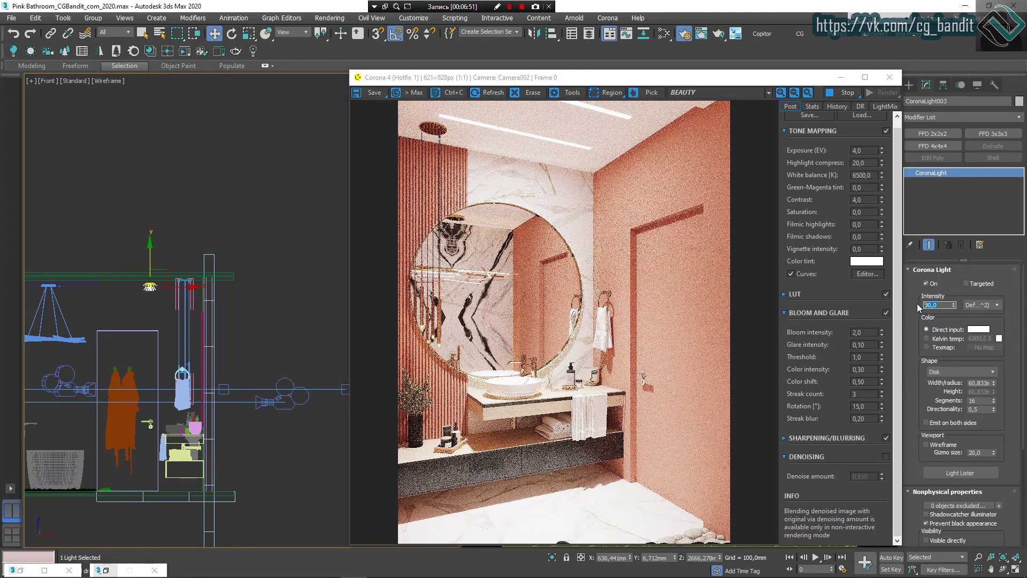
{"action": "type", "text": "1"}
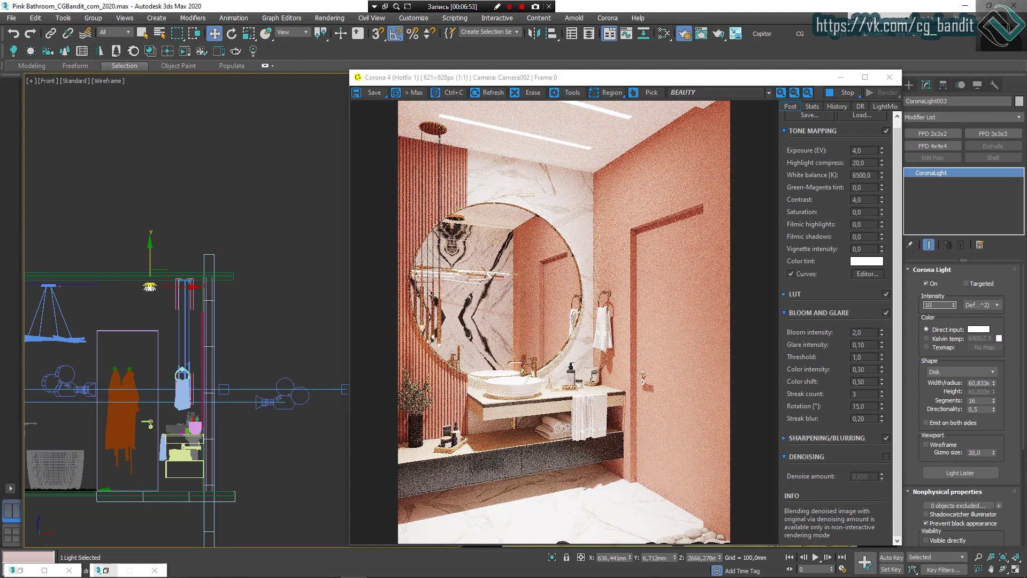
{"action": "type", "text": "0"}
{"action": "key", "text": "Return"}
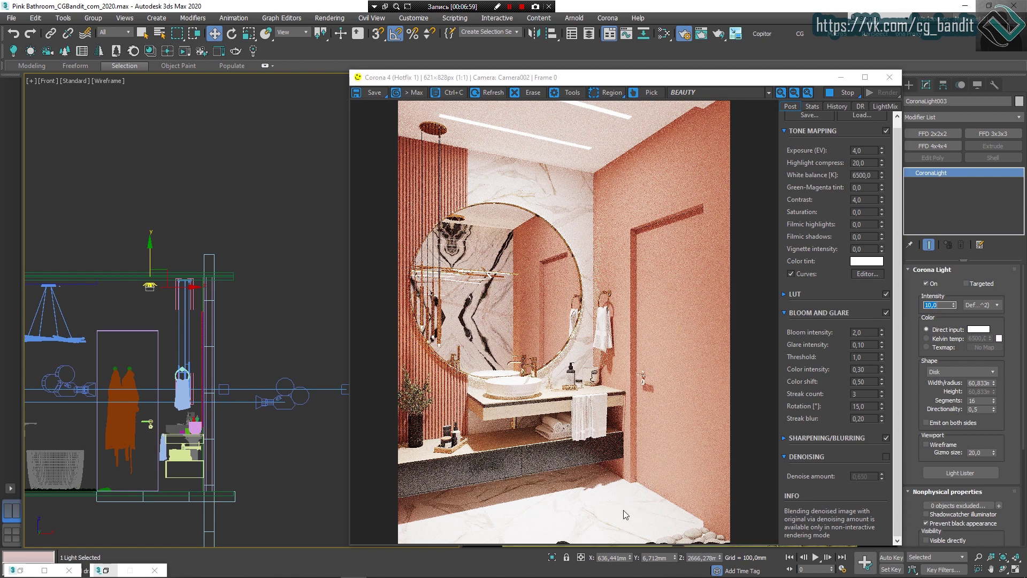
Store the current render in the frame buffer history and return to the post-processing settings
{"action": "scroll", "coordinate": [213, 281], "scroll_direction": "up", "scroll_amount": 6}
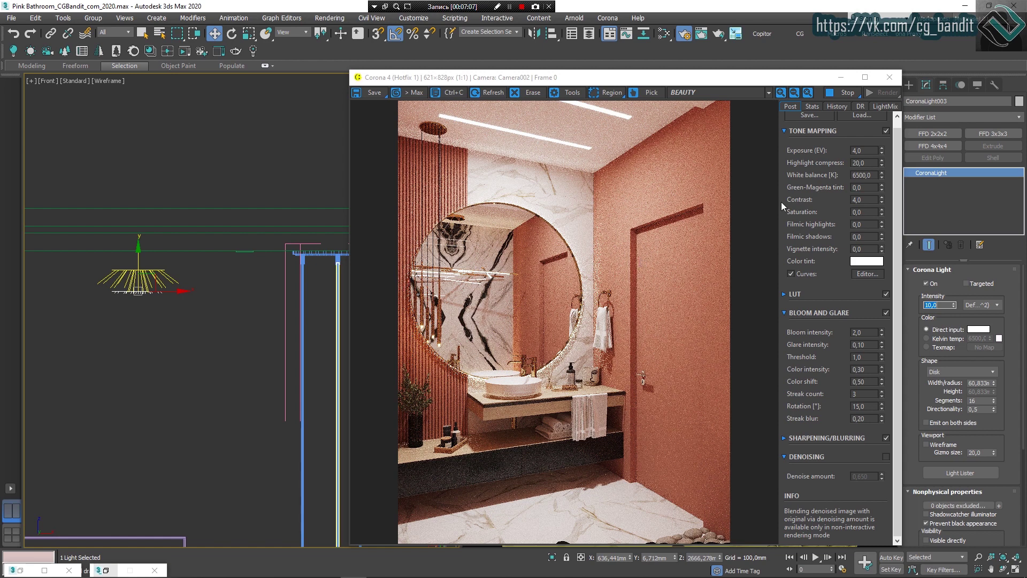
{"action": "left_click", "coordinate": [838, 106]}
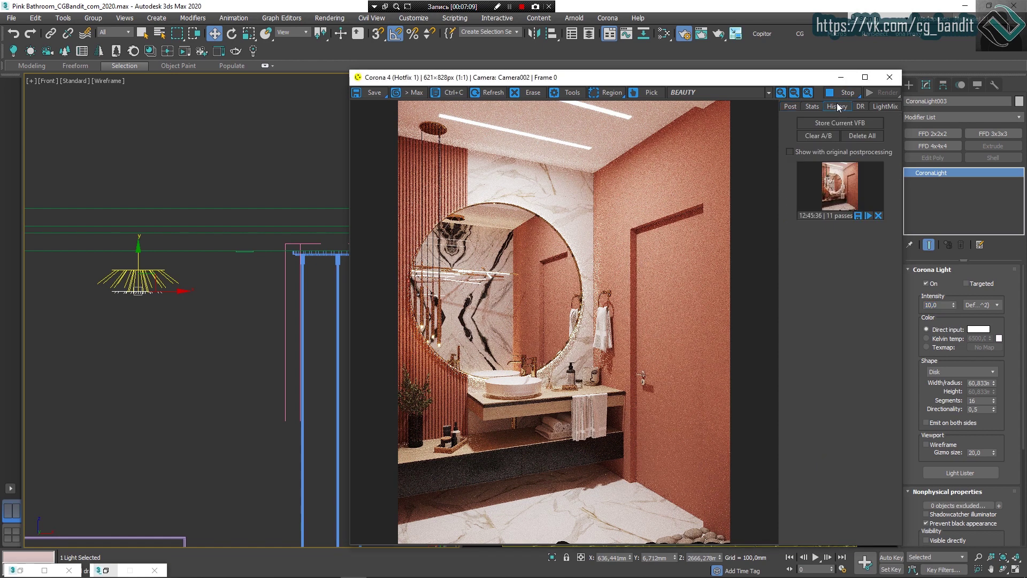
{"action": "left_click", "coordinate": [834, 124]}
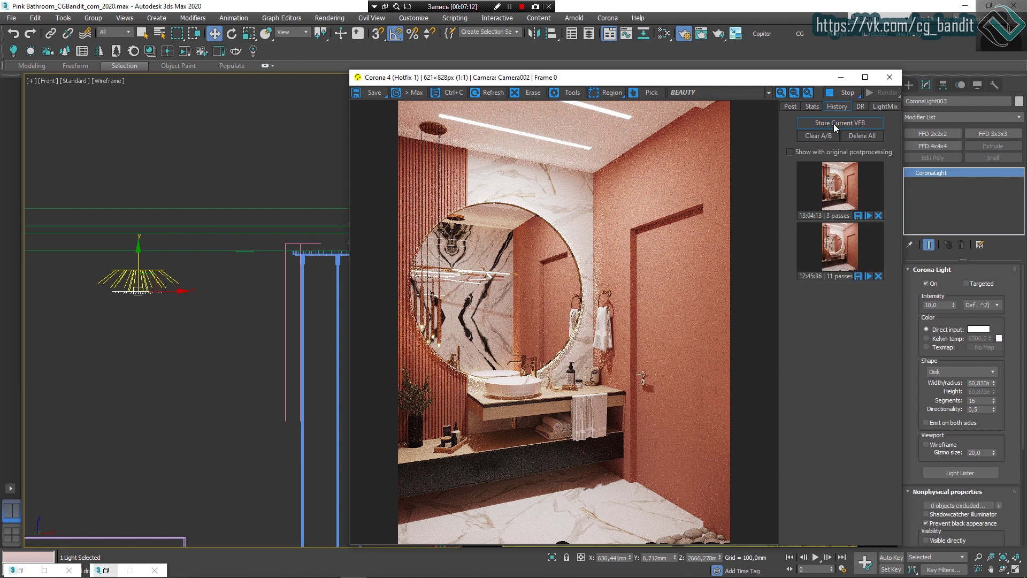
{"action": "left_click", "coordinate": [790, 107]}
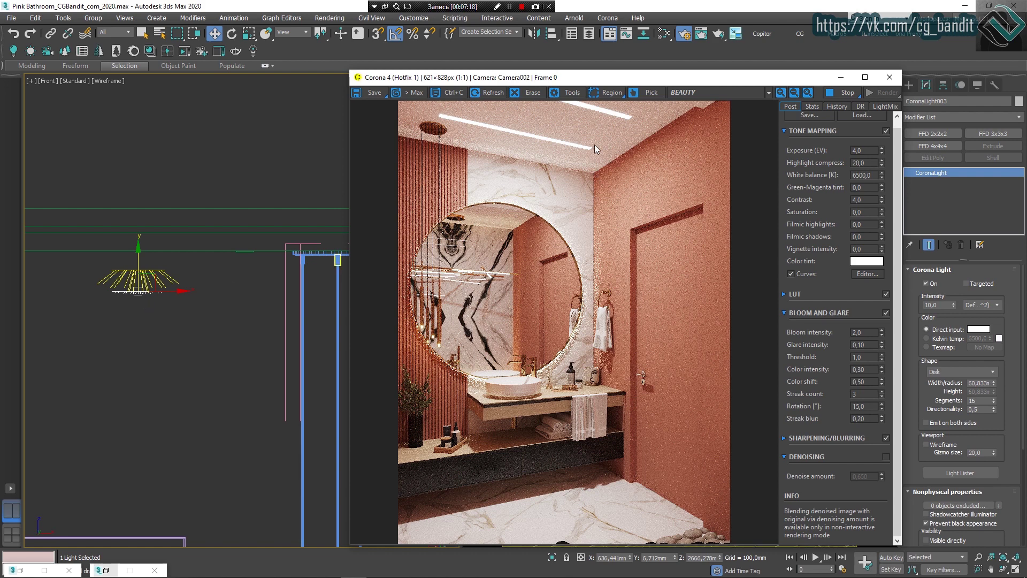
Delete the upper ceiling light CoronaLight002 in the front view
{"action": "left_click", "coordinate": [161, 269]}
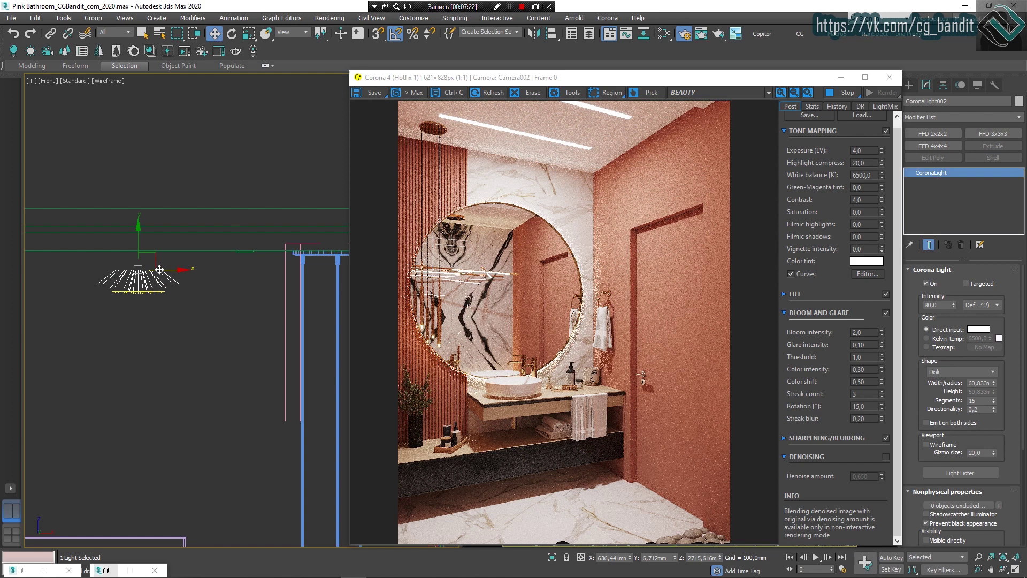
{"action": "left_click", "coordinate": [260, 262]}
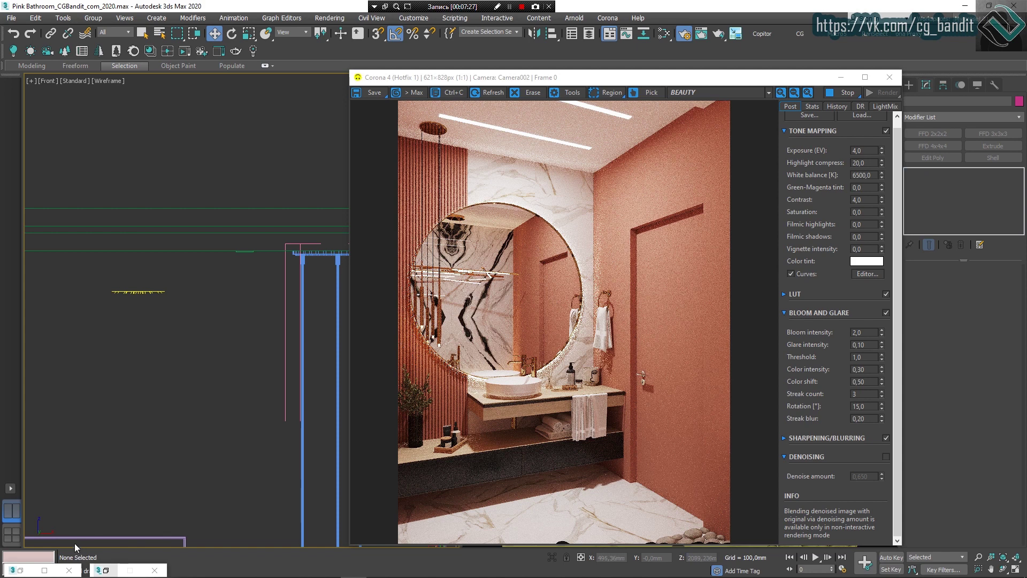
Set the Corona light material's intensity to 6 in the Slate Material Editor and minimise the editor
{"action": "left_click", "coordinate": [106, 570]}
{"action": "double_click", "coordinate": [712, 240]}
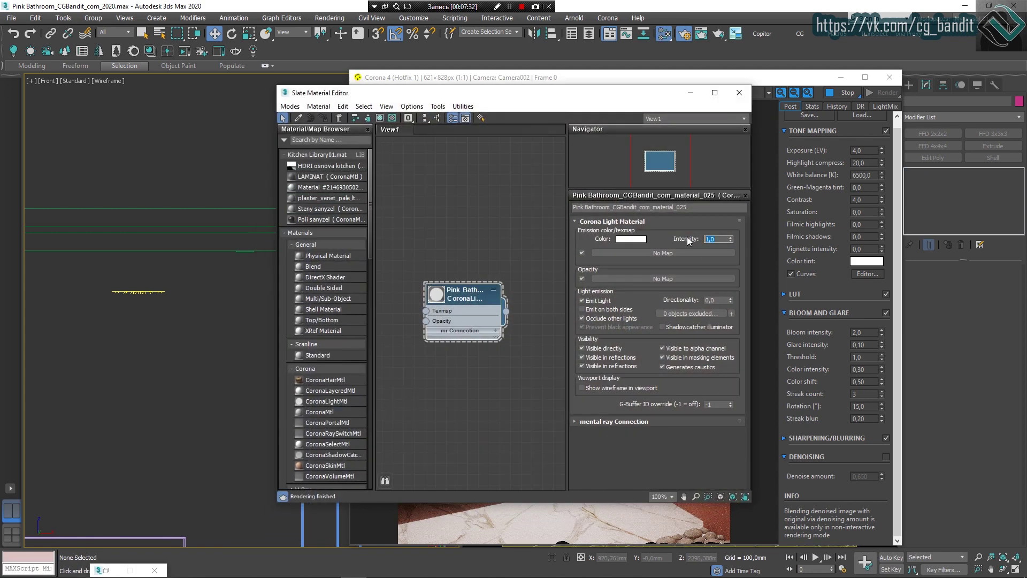
{"action": "type", "text": "5"}
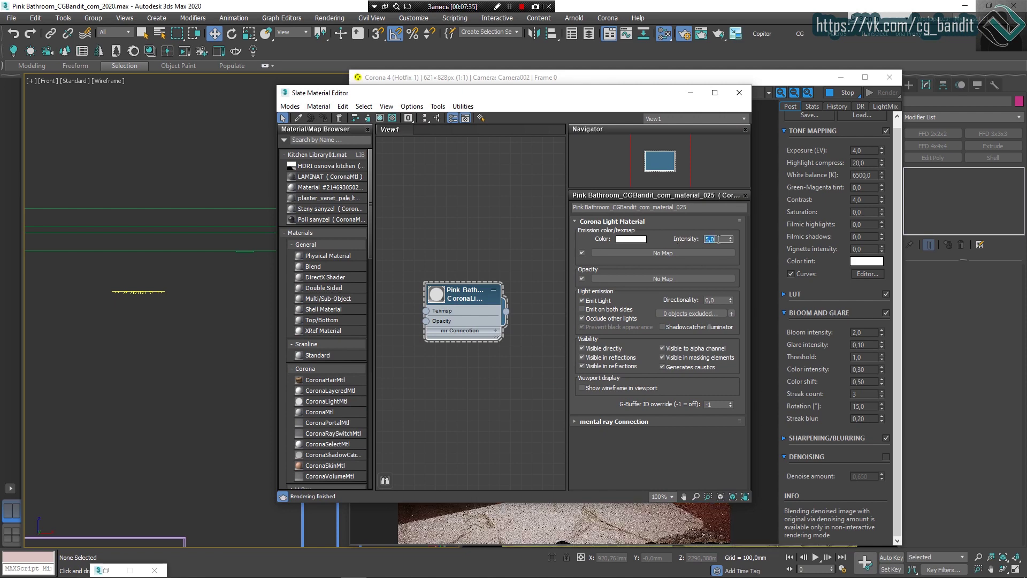
{"action": "key", "text": "Return"}
{"action": "type", "text": "6"}
{"action": "key", "text": "Return"}
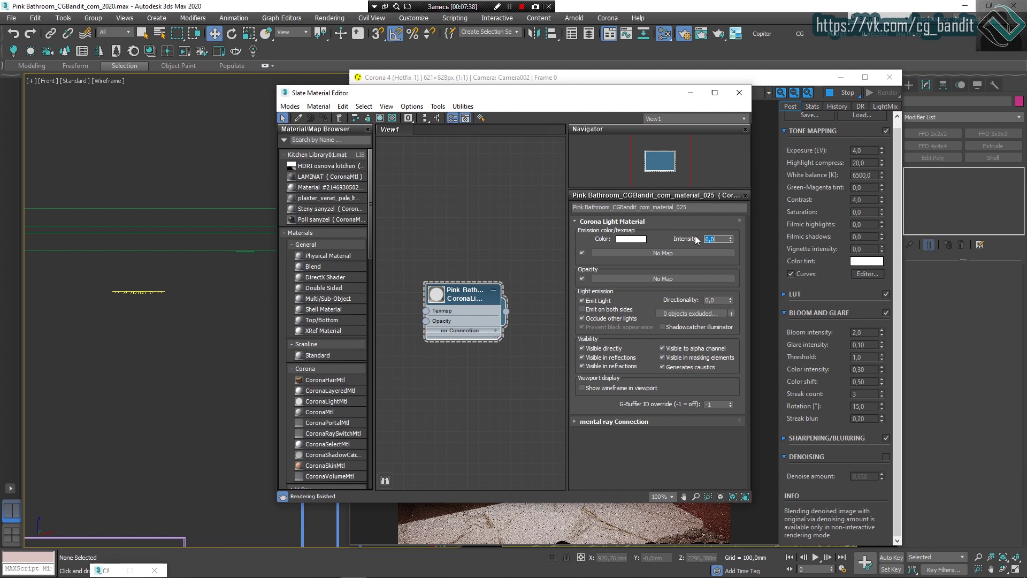
{"action": "left_click", "coordinate": [690, 94]}
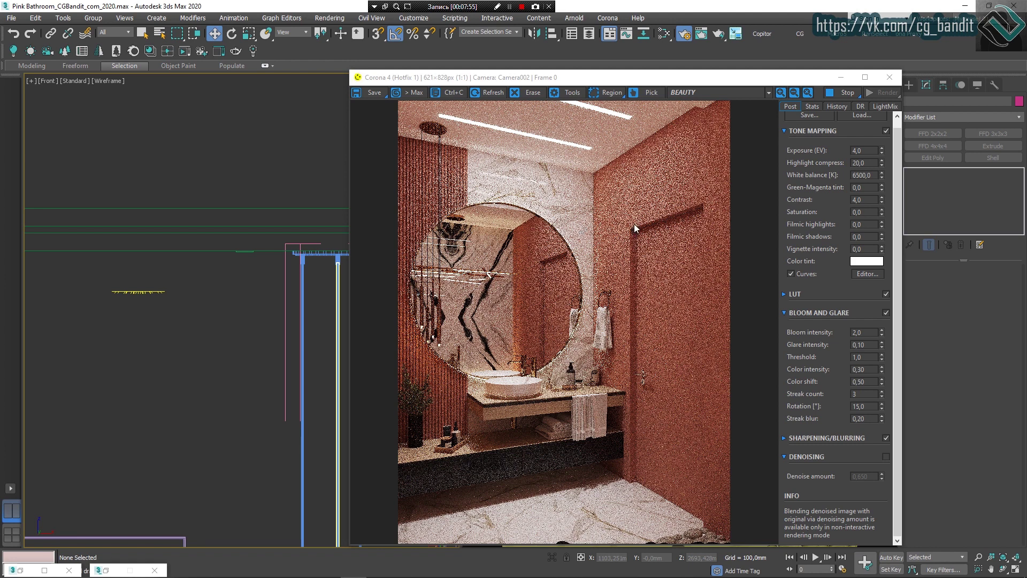
Set the intensity of CoronaLight003 to 15 and shift the light along X to about 620 mm
{"action": "left_click", "coordinate": [160, 292]}
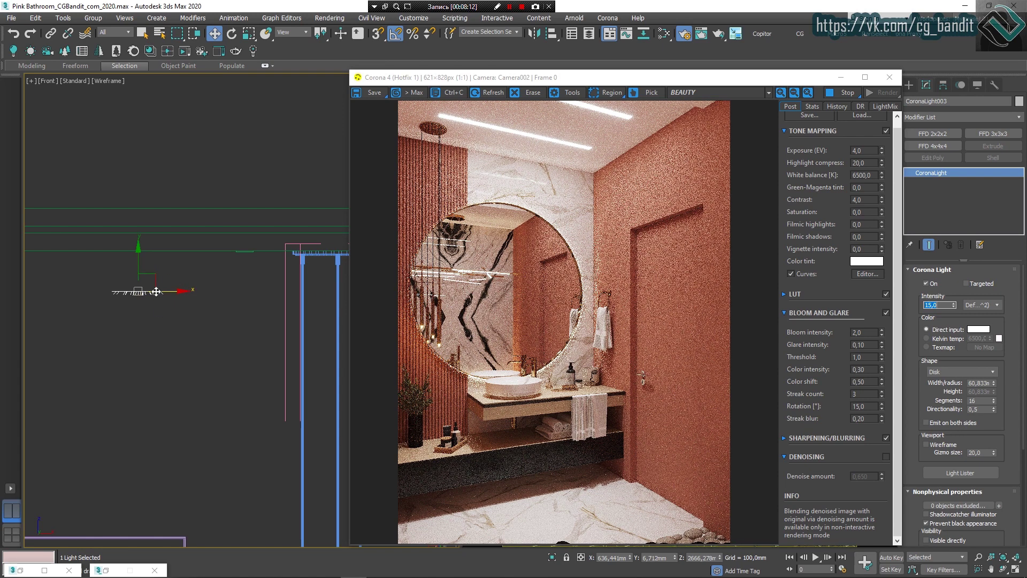
{"action": "scroll", "coordinate": [225, 289], "scroll_direction": "down", "scroll_amount": 2}
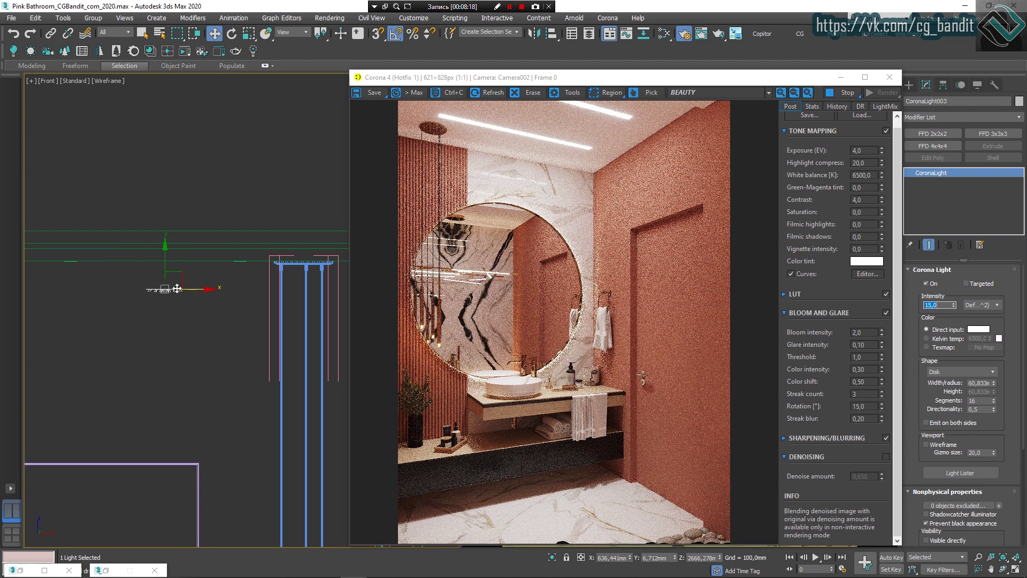
{"action": "left_click_drag", "start_coordinate": [196, 292], "coordinate": [133, 286]}
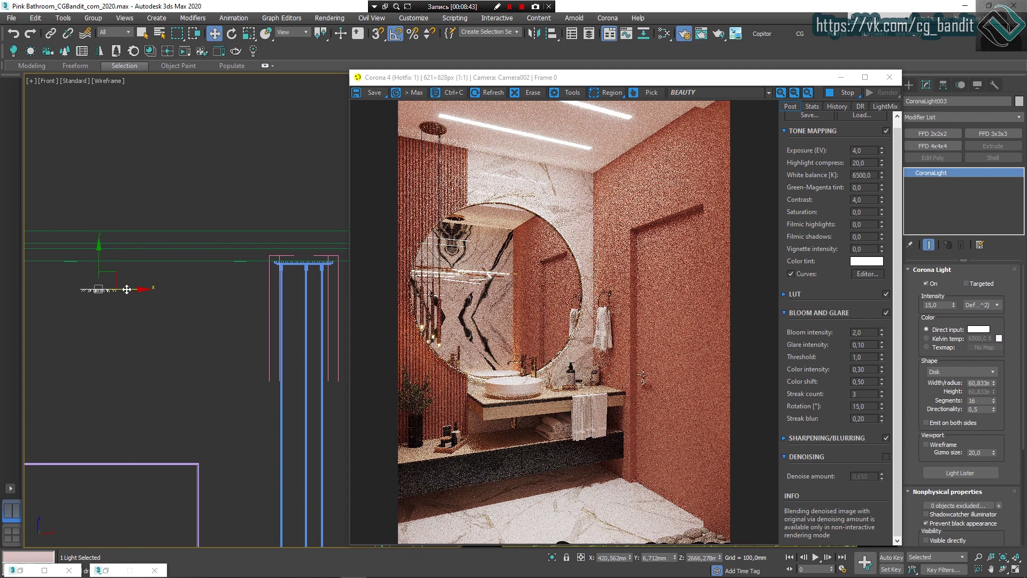
{"action": "left_click_drag", "start_coordinate": [154, 291], "coordinate": [185, 291]}
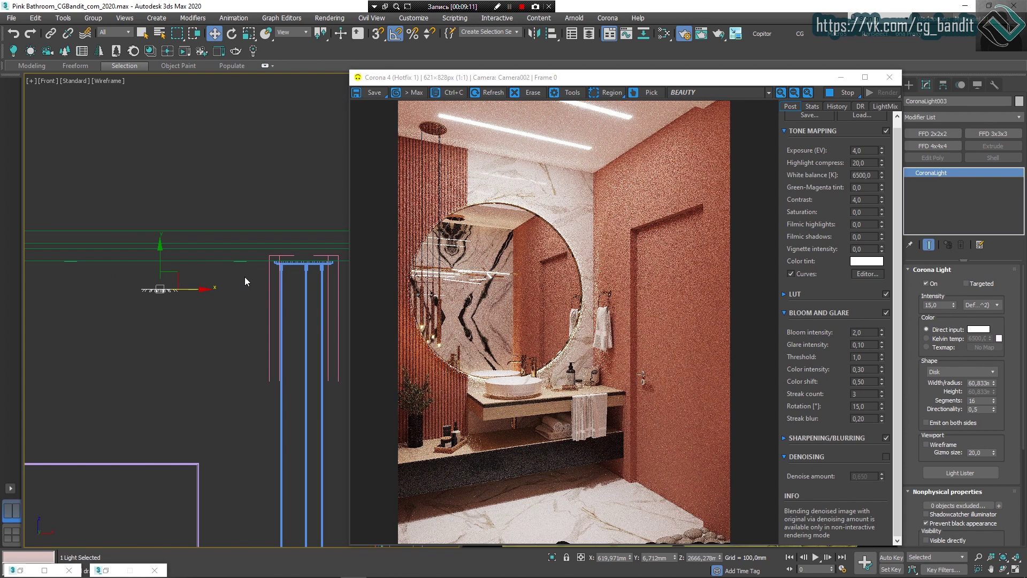
Store the current render in the history and compare snapshots 13:04:13 as A and 12:45:36 as B with the divider
{"action": "left_click", "coordinate": [836, 105]}
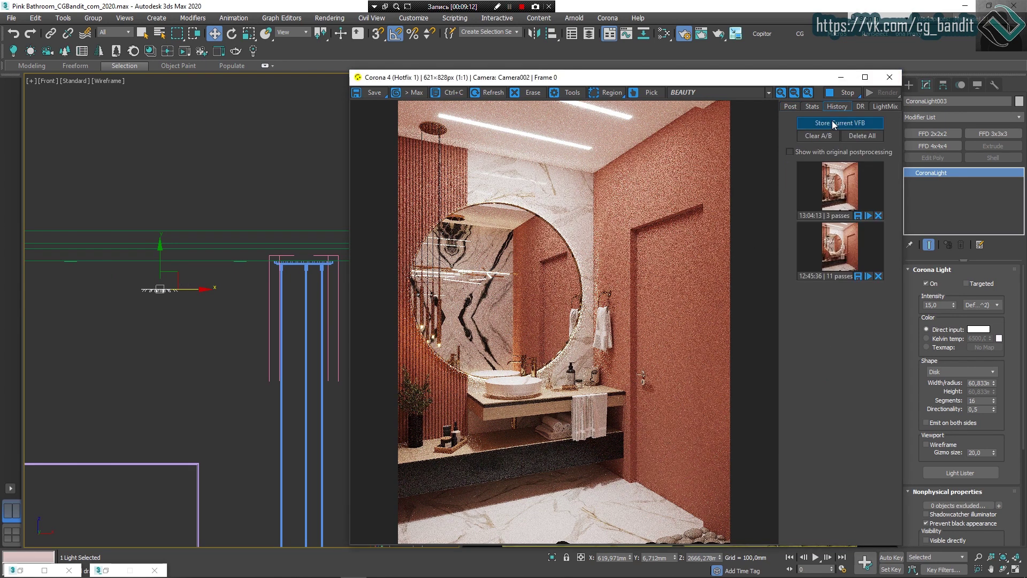
{"action": "left_click", "coordinate": [827, 229]}
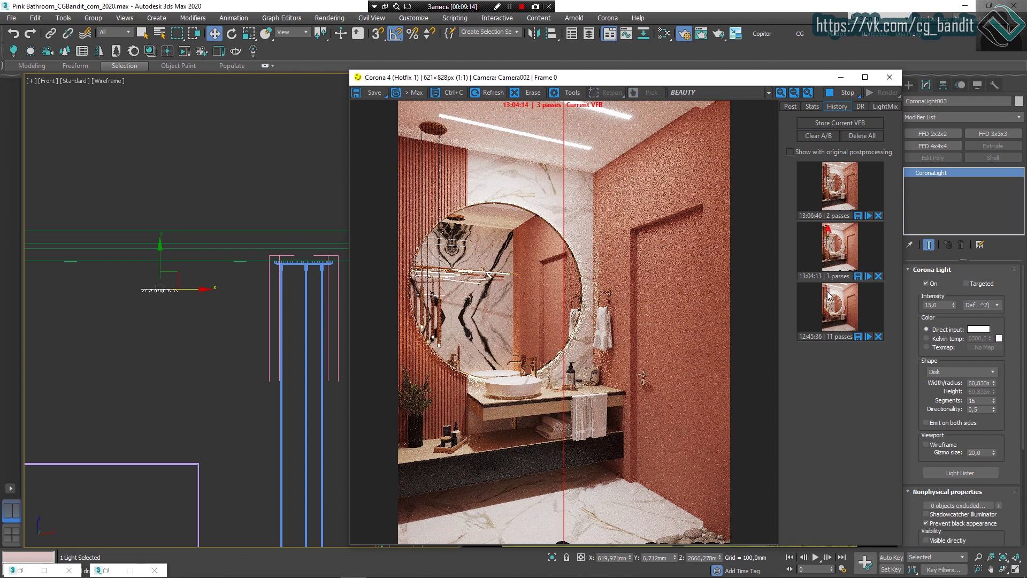
{"action": "left_click", "coordinate": [852, 291]}
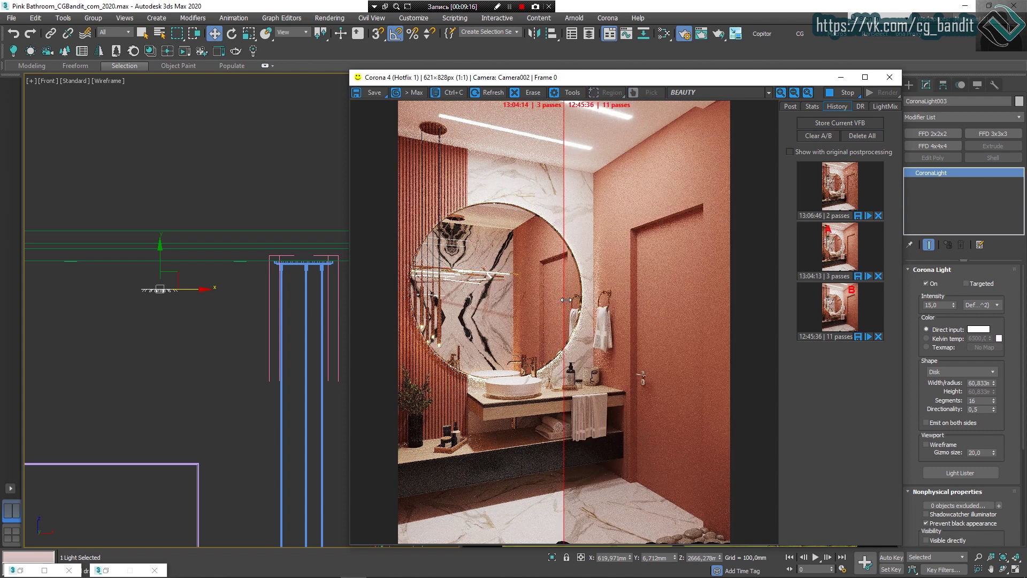
{"action": "left_click_drag", "start_coordinate": [566, 301], "coordinate": [833, 337]}
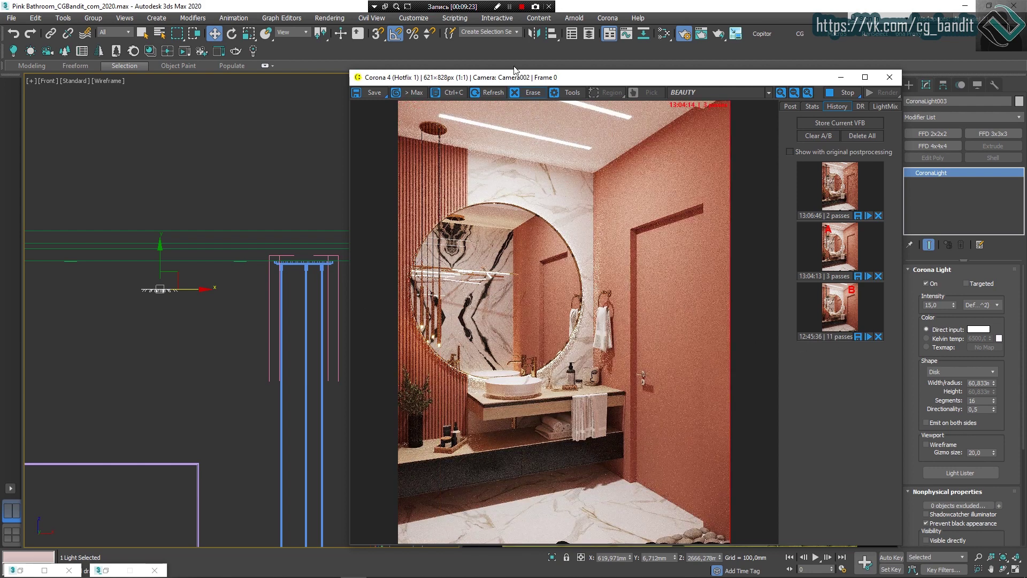
Draw freehand lines across the middle of the render and along the vanity shelves, and clear the drawing
{"action": "left_click", "coordinate": [498, 6]}
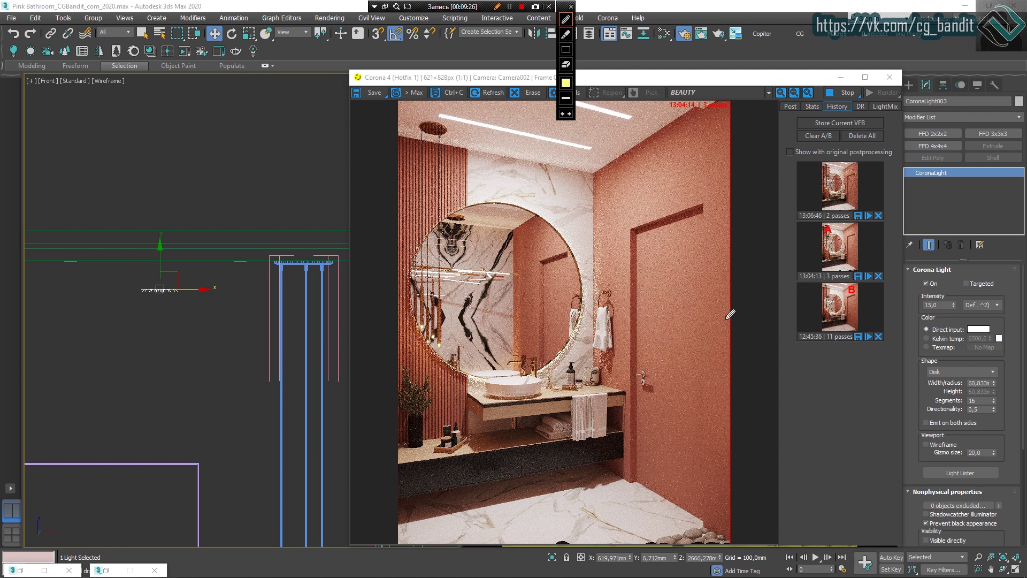
{"action": "left_click_drag", "start_coordinate": [734, 311], "coordinate": [362, 309]}
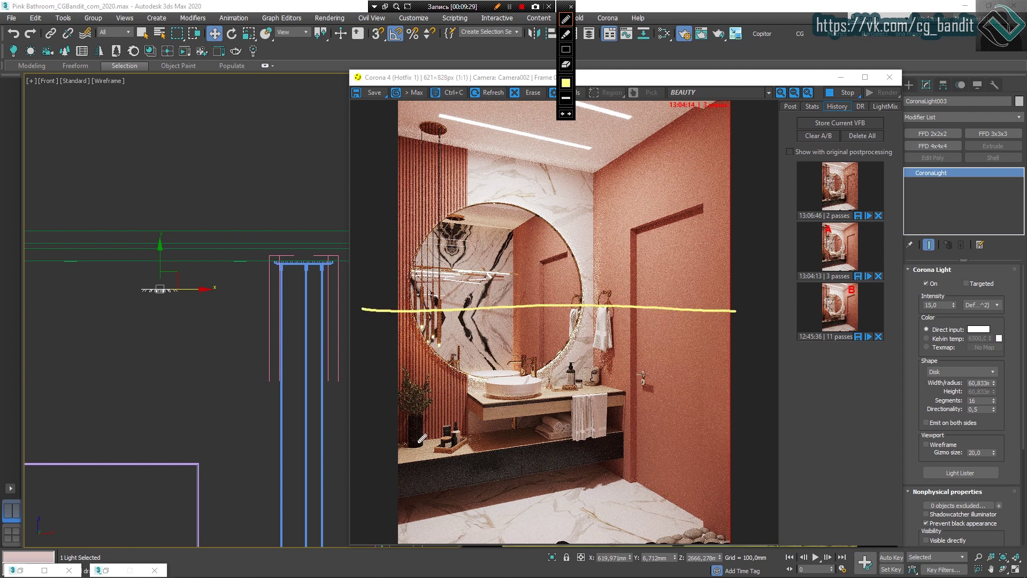
{"action": "mouse_move", "coordinate": [395, 443]}
{"action": "left_mouse_down"}
{"action": "mouse_move", "coordinate": [394, 464]}
{"action": "mouse_move", "coordinate": [622, 432]}
{"action": "left_mouse_up"}
{"action": "mouse_move", "coordinate": [469, 395]}
{"action": "left_mouse_down"}
{"action": "mouse_move", "coordinate": [497, 404]}
{"action": "mouse_move", "coordinate": [630, 386]}
{"action": "left_mouse_up"}
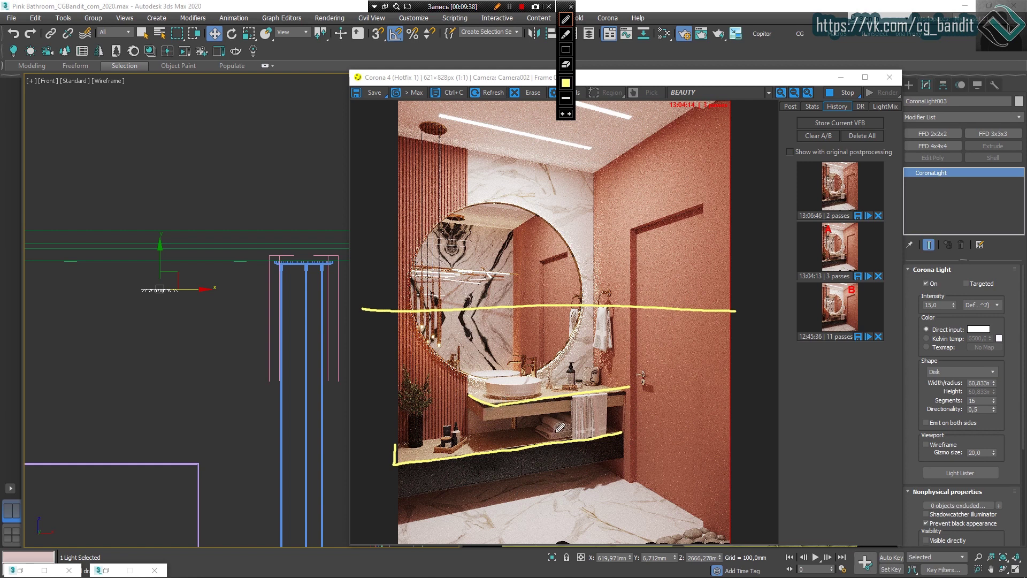
{"action": "key", "text": "Escape"}
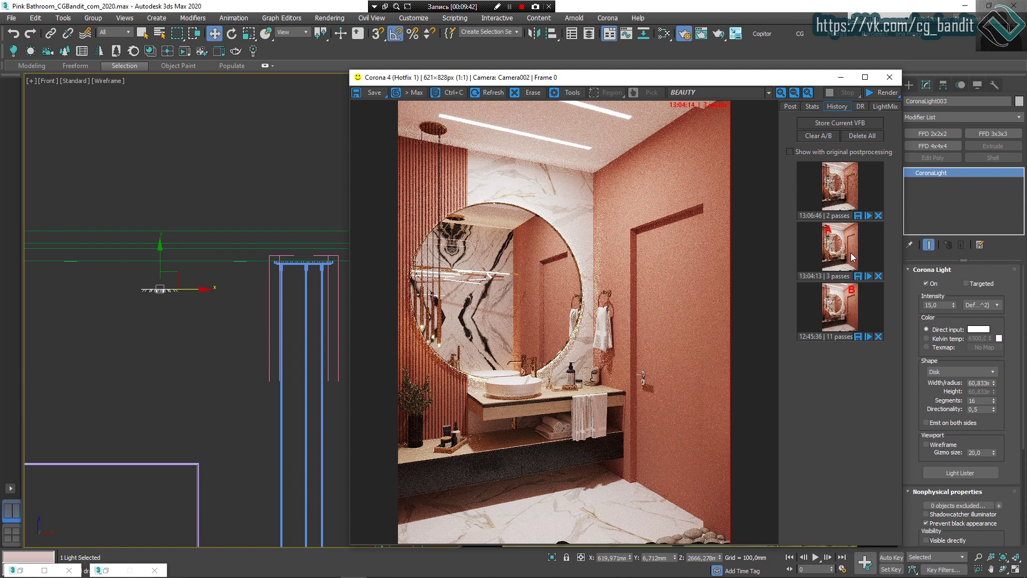
Sweep the divider over the current pair and compare snapshot 13:06:46 as A with snapshot 13:04:13 as B
{"action": "left_click_drag", "start_coordinate": [730, 270], "coordinate": [399, 274]}
{"action": "left_click_drag", "start_coordinate": [681, 276], "coordinate": [782, 282]}
{"action": "left_click", "coordinate": [837, 195]}
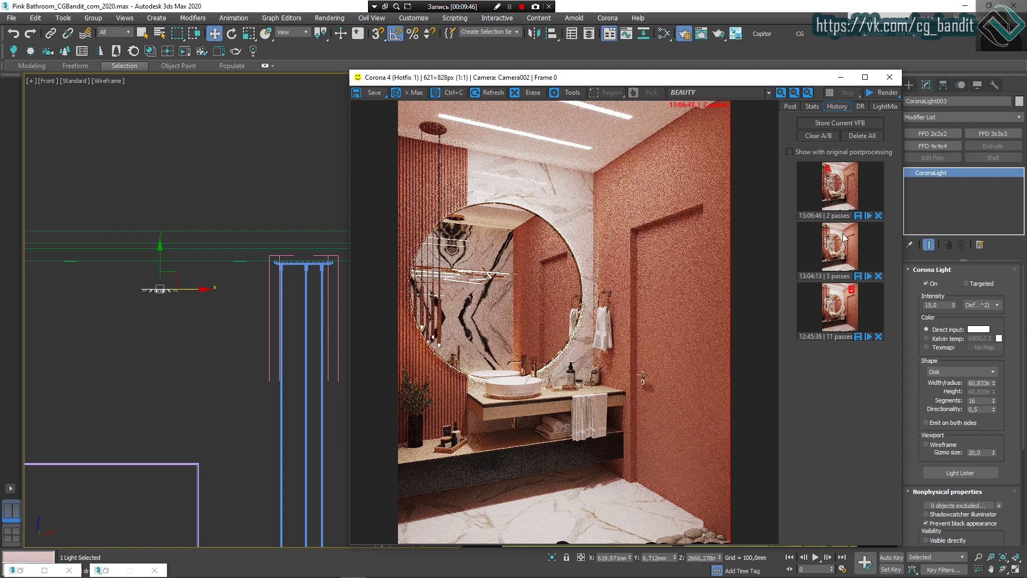
{"action": "right_click", "coordinate": [843, 233]}
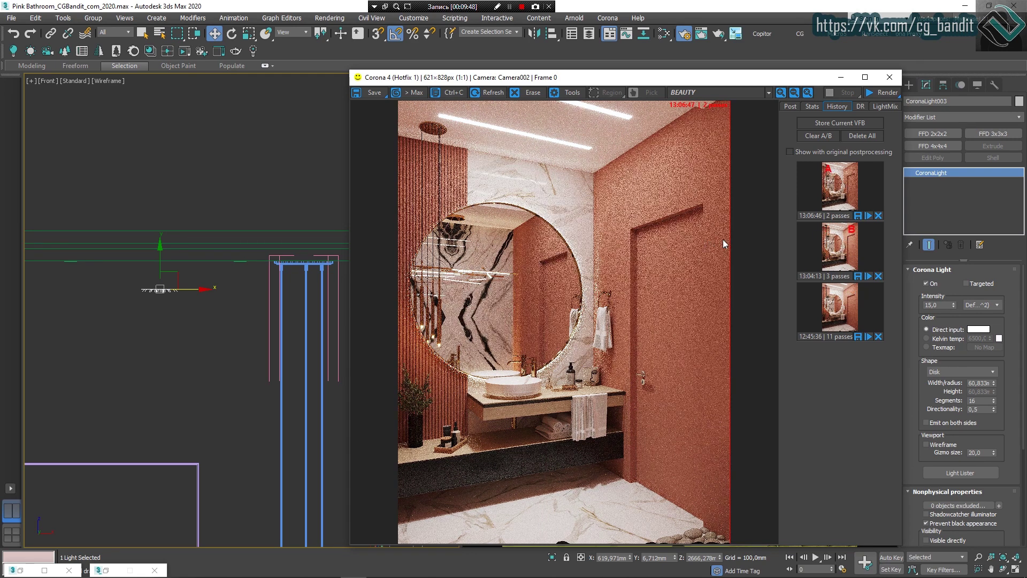
{"action": "left_click_drag", "start_coordinate": [730, 240], "coordinate": [294, 254]}
{"action": "left_click_drag", "start_coordinate": [478, 267], "coordinate": [277, 255]}
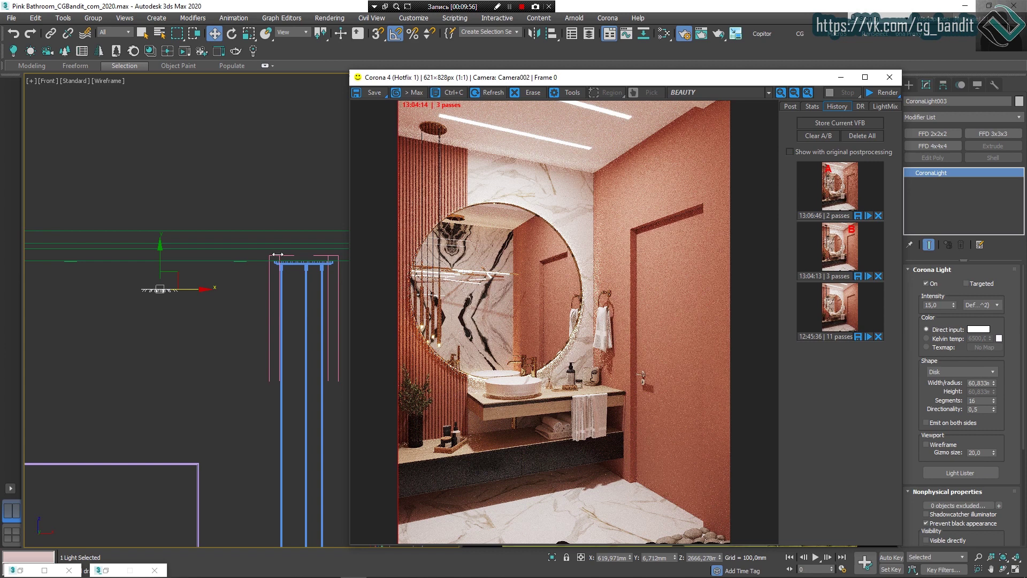
{"action": "left_click_drag", "start_coordinate": [287, 255], "coordinate": [775, 294]}
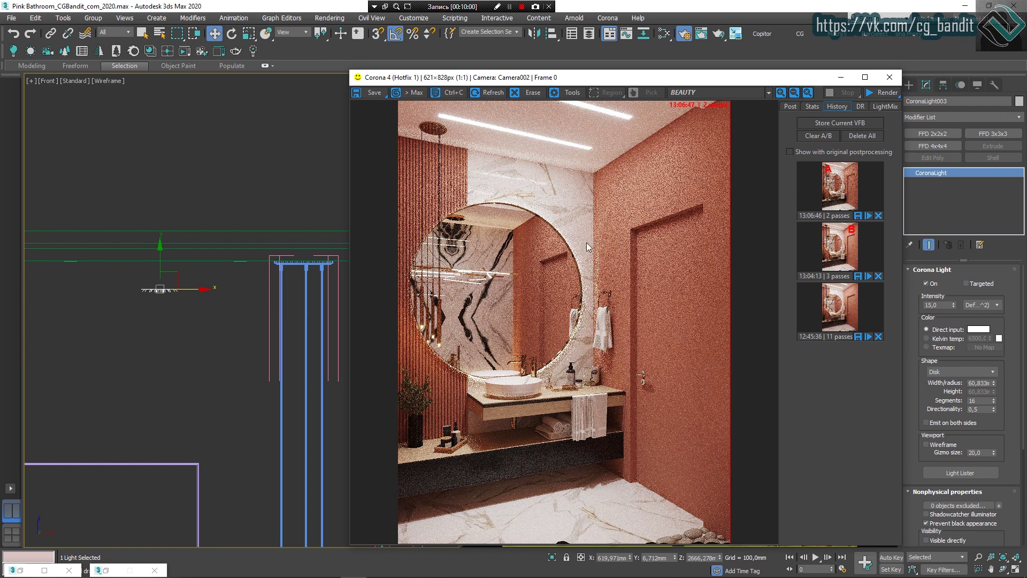
{"action": "left_click_drag", "start_coordinate": [672, 326], "coordinate": [764, 396]}
{"action": "left_click_drag", "start_coordinate": [731, 430], "coordinate": [791, 414]}
{"action": "left_click_drag", "start_coordinate": [692, 409], "coordinate": [378, 373]}
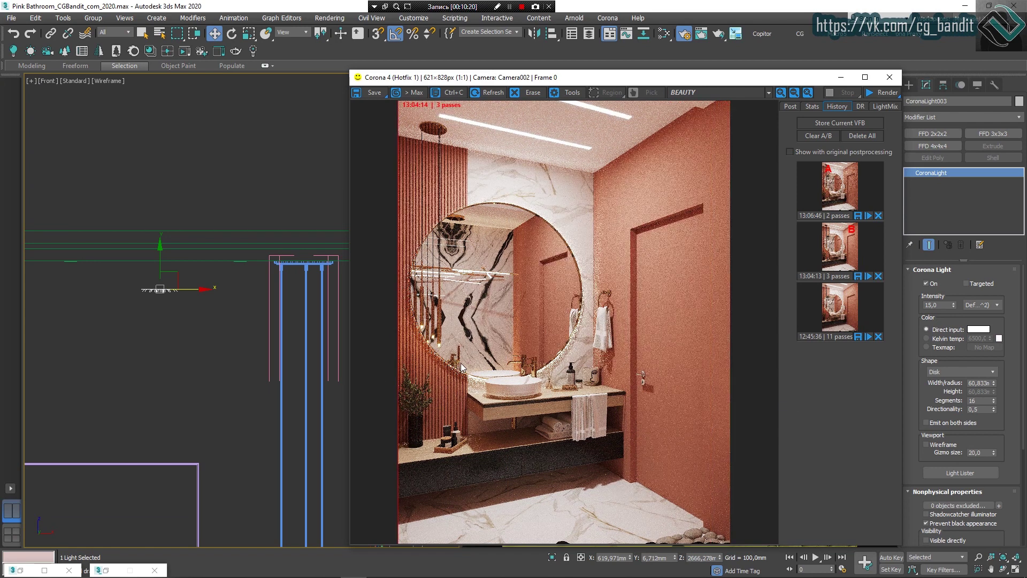